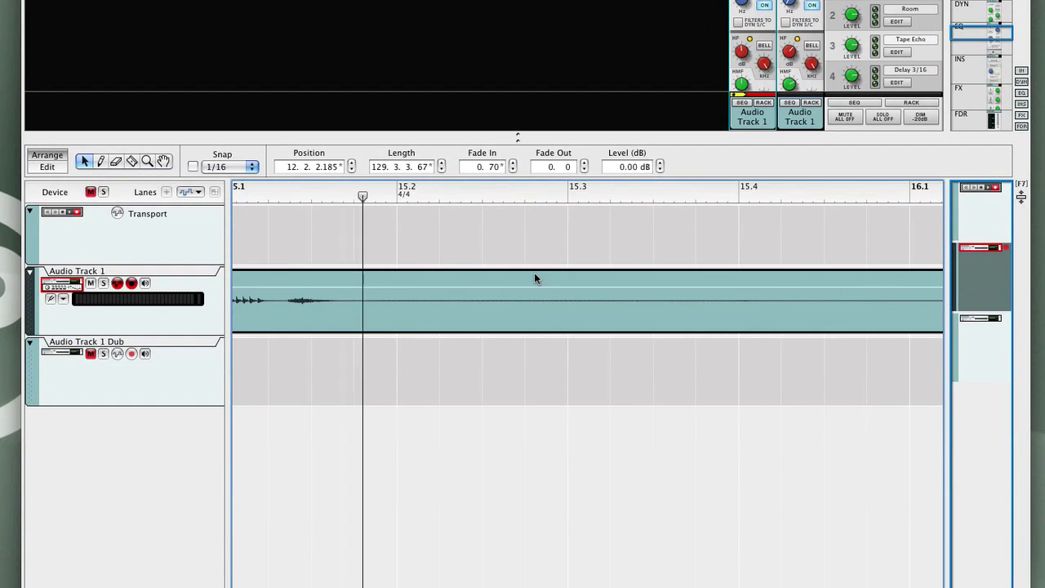
# - Split out the background-noise section on Audio Track 1 and mute it
pyautogui.press('r')
pyautogui.click(378, 309)
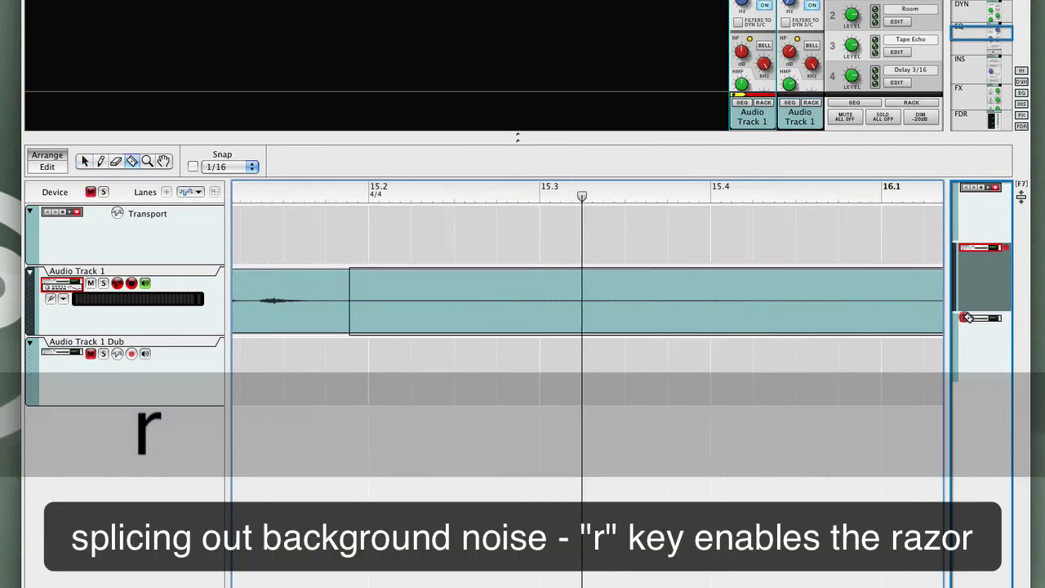
pyautogui.hscroll(8, 411, 308)
pyautogui.hscroll(6, 967, 318)
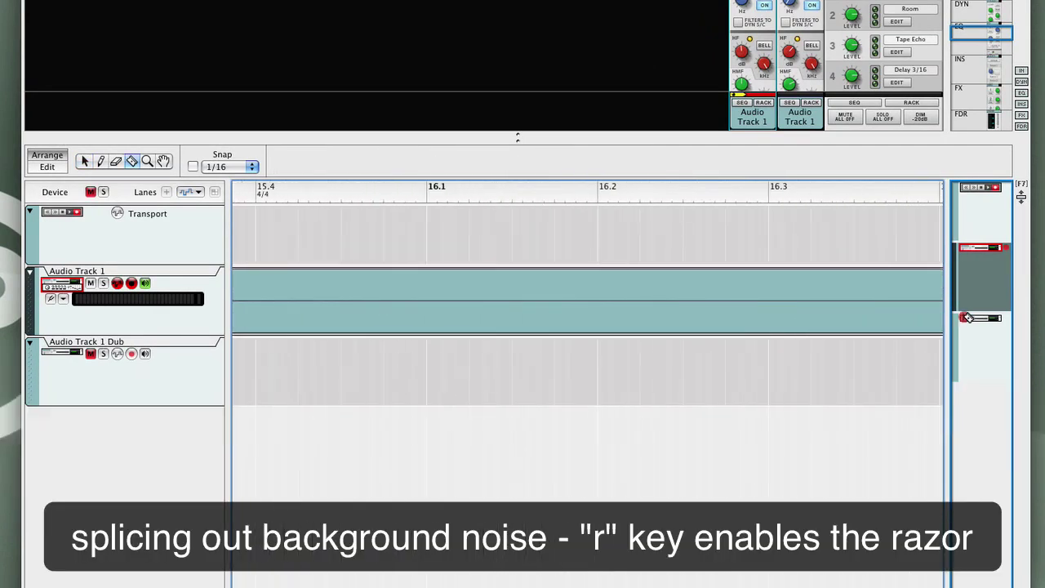
pyautogui.click(842, 320)
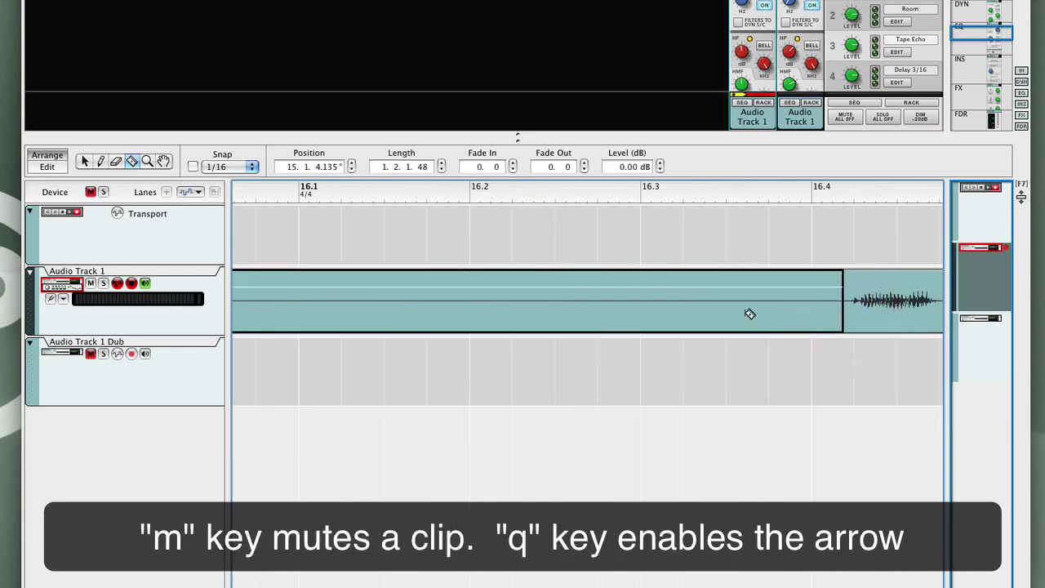
pyautogui.hscroll(-15, 757, 313)
pyautogui.press('m')
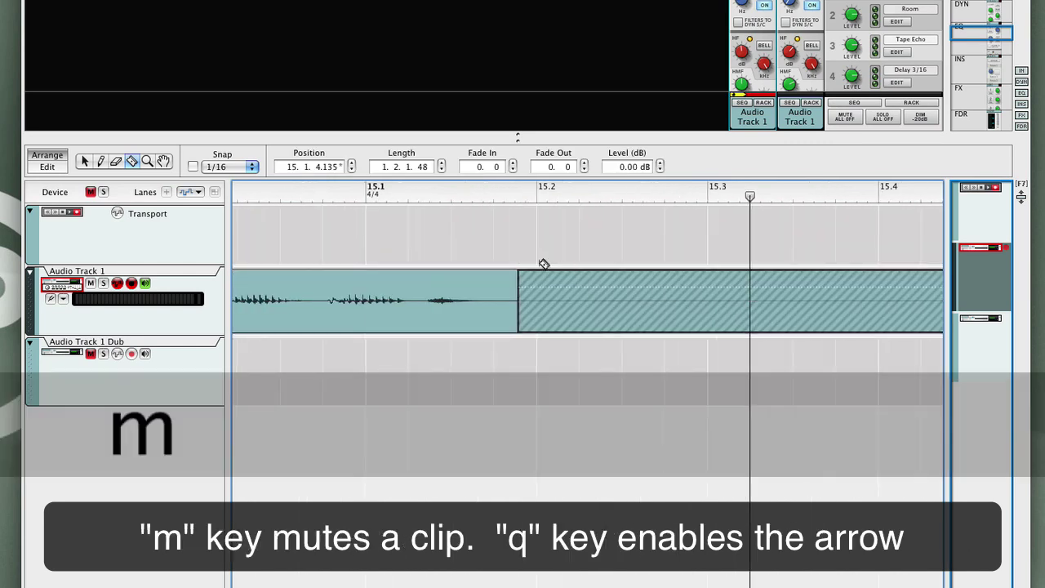
pyautogui.hscroll(-5, 735, 310)
# - Give the speech clip before the muted noise a 0.158 fade-out, auditioning from bar 14.4
pyautogui.press('q')
pyautogui.click(452, 192)
pyautogui.press('space')
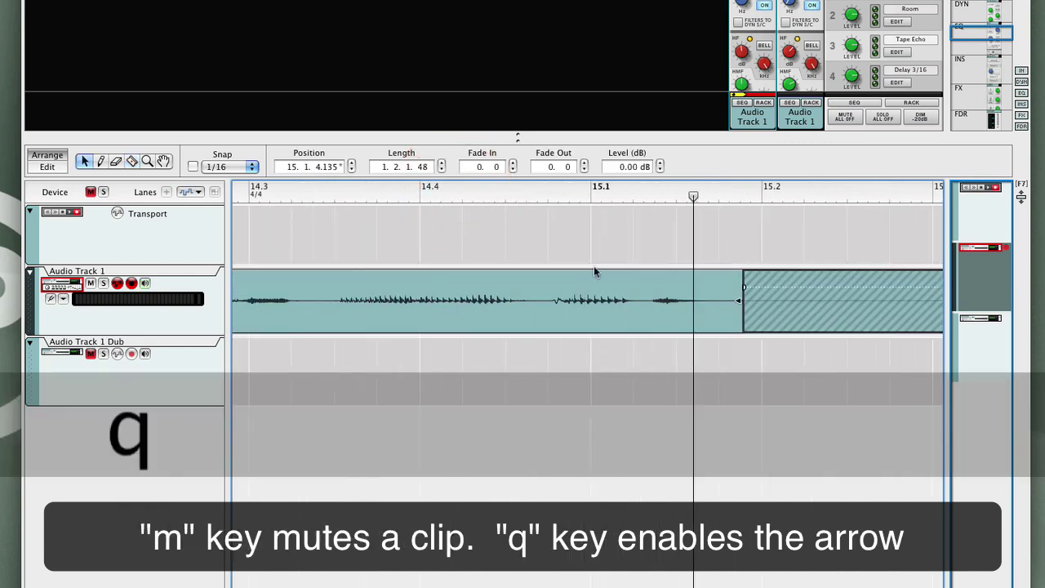
pyautogui.click(683, 287)
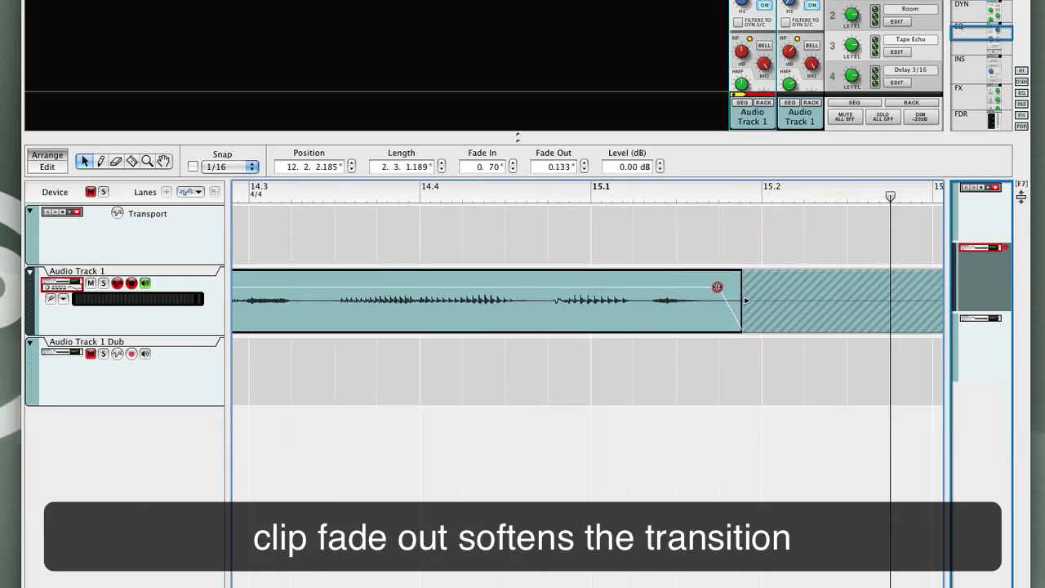
pyautogui.click(533, 196)
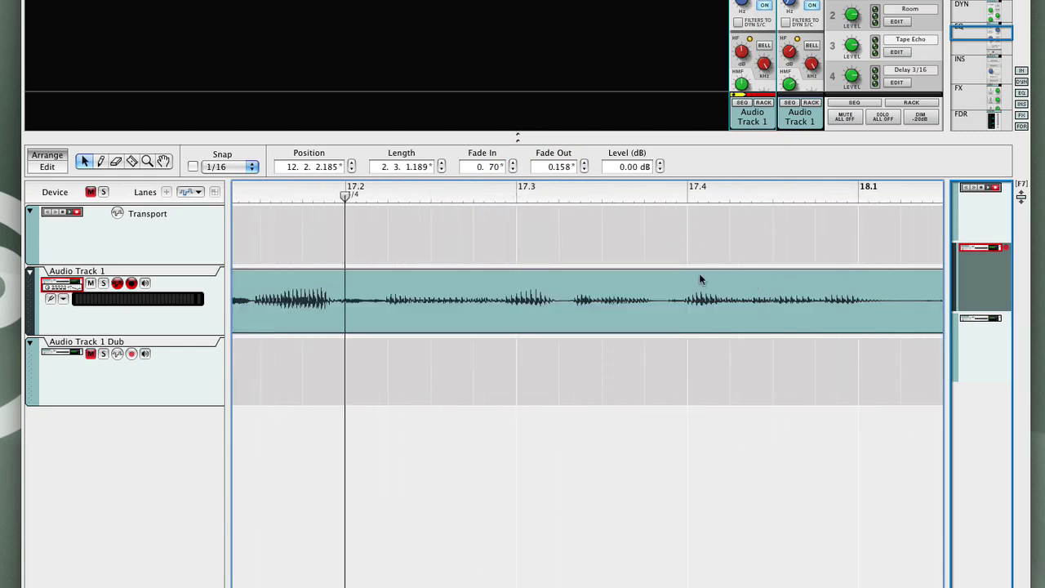
# - Split the clip at the end of the following phrase
pyautogui.hscroll(-5, 588, 289)
pyautogui.hscroll(1, 651, 311)
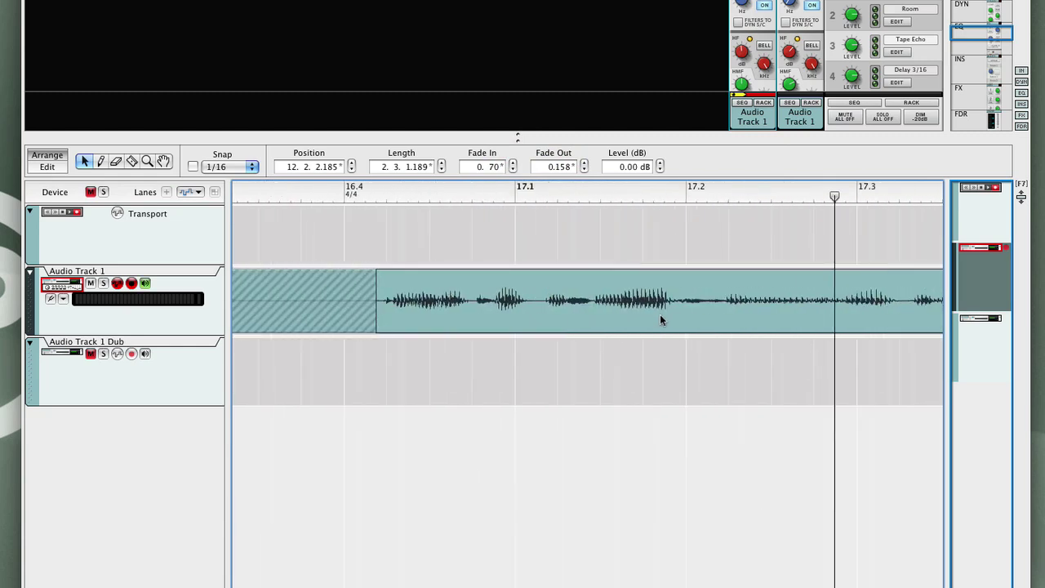
pyautogui.press('r')
pyautogui.hscroll(2, 739, 316)
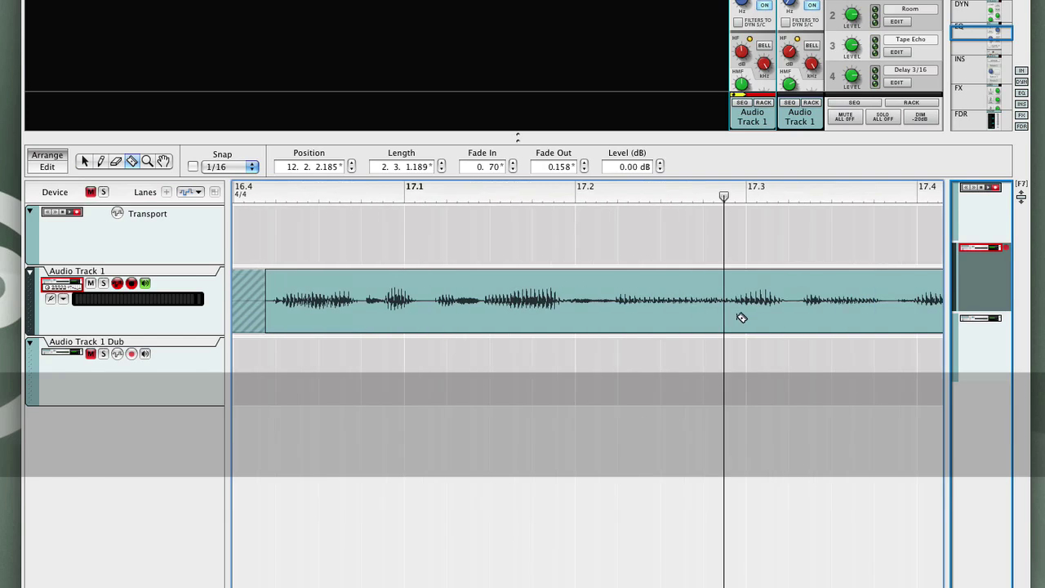
pyautogui.click(800, 308)
# - Lower the split phrase's level to -2.42 dB and play it back
pyautogui.press('q')
pyautogui.click(475, 311)
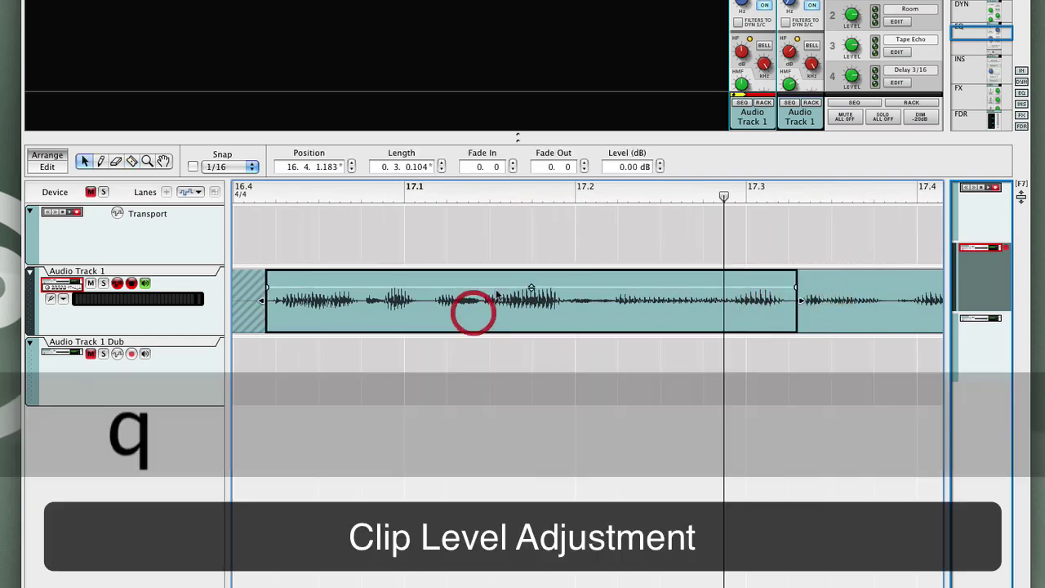
pyautogui.moveTo(531, 292); pyautogui.dragTo(529, 302)
pyautogui.click(257, 187)
pyautogui.press('space')
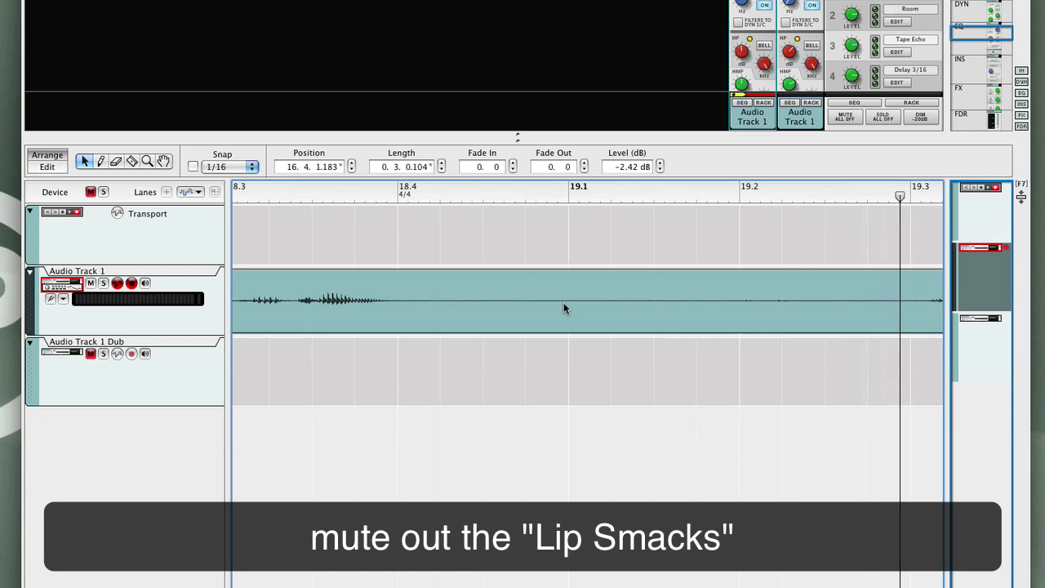
# - Cut the lip smack before bar 19.3 into its own clip and mute it
pyautogui.press('r')
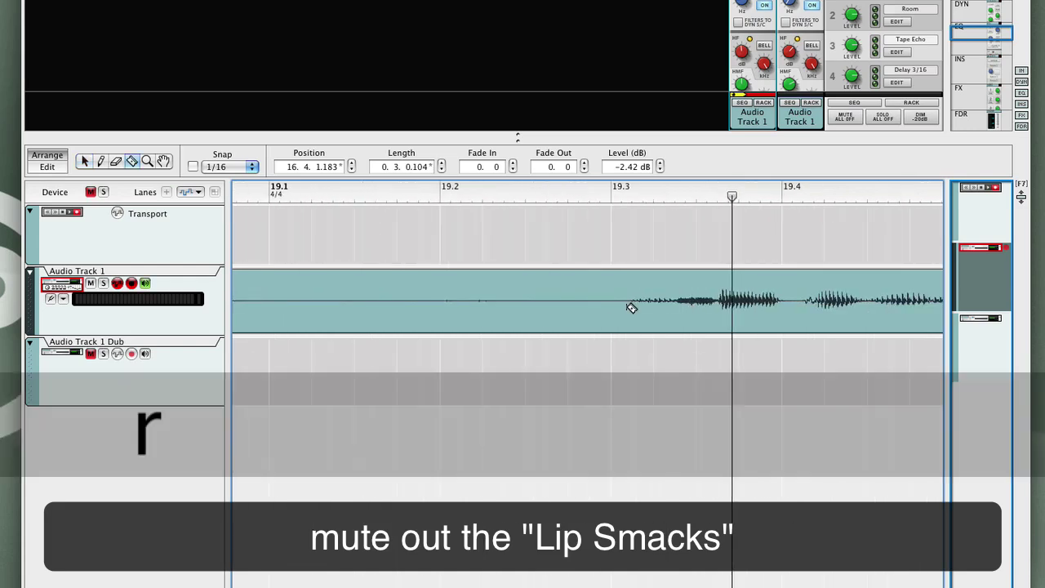
pyautogui.moveTo(629, 306); pyautogui.dragTo(467, 307)
pyautogui.moveTo(404, 305); pyautogui.dragTo(402, 307)
pyautogui.press('m')
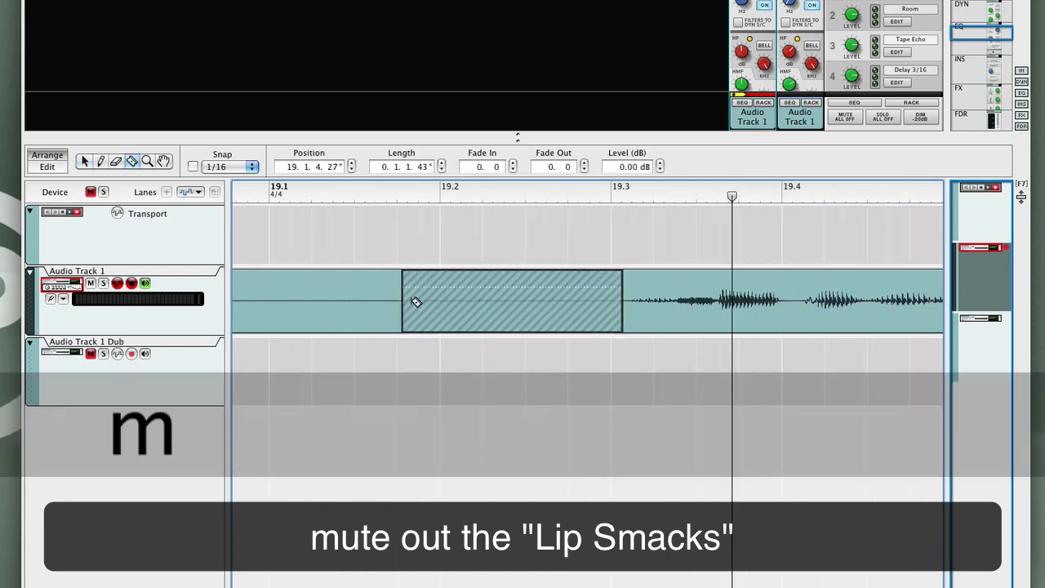
# - Shorten the clip before the muted lip smack and audition from near bar 19.1
pyautogui.press('q')
pyautogui.click(391, 196)
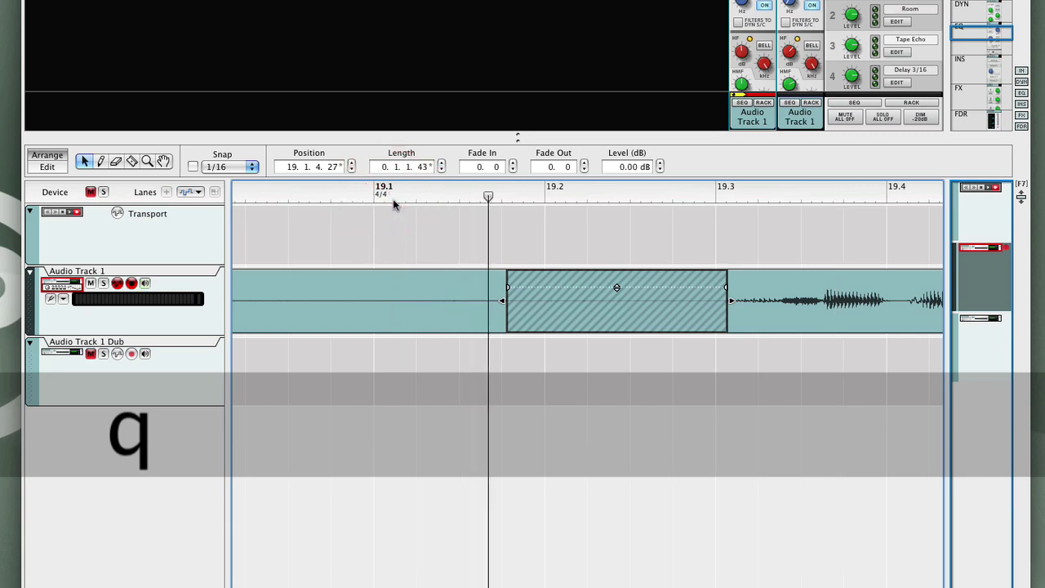
pyautogui.click(467, 306)
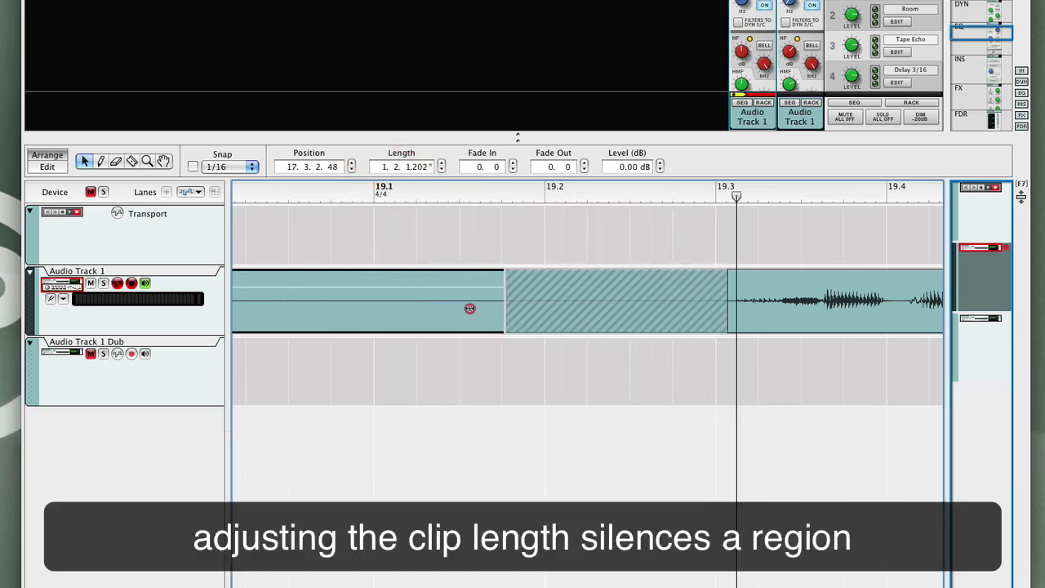
pyautogui.moveTo(499, 305); pyautogui.dragTo(270, 305)
pyautogui.hscroll(-10, 634, 321)
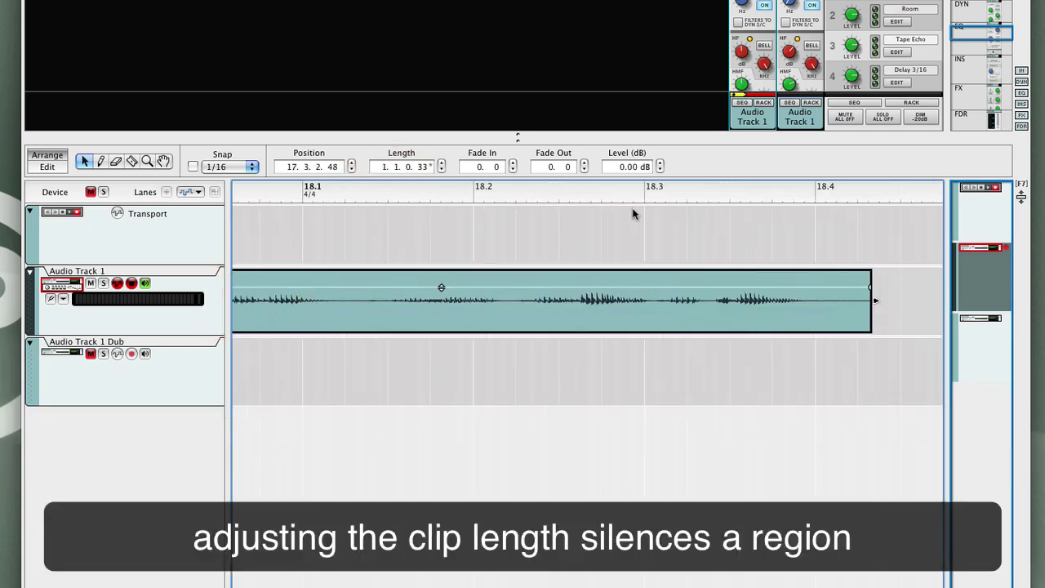
pyautogui.press('space')
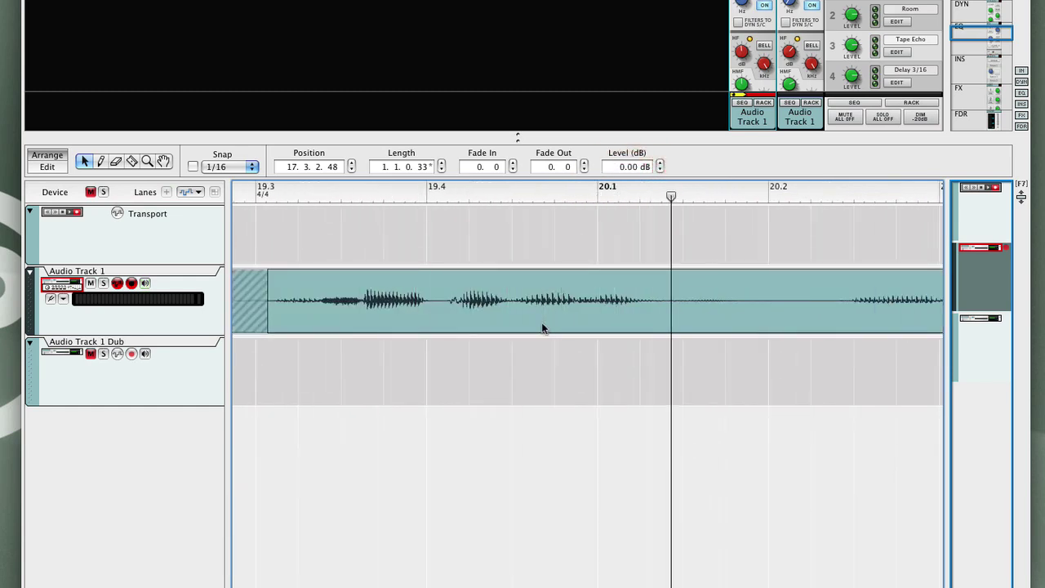
# - Cut out the mumbling after bar 20.1 and mute it
pyautogui.press('space')
pyautogui.hscroll(-6, 512, 317)
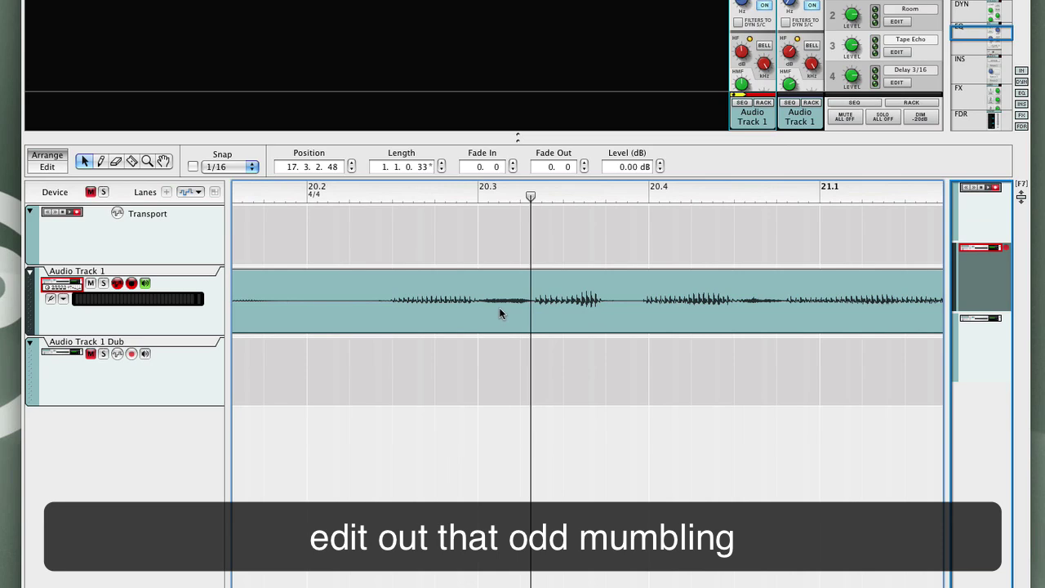
pyautogui.click(421, 191)
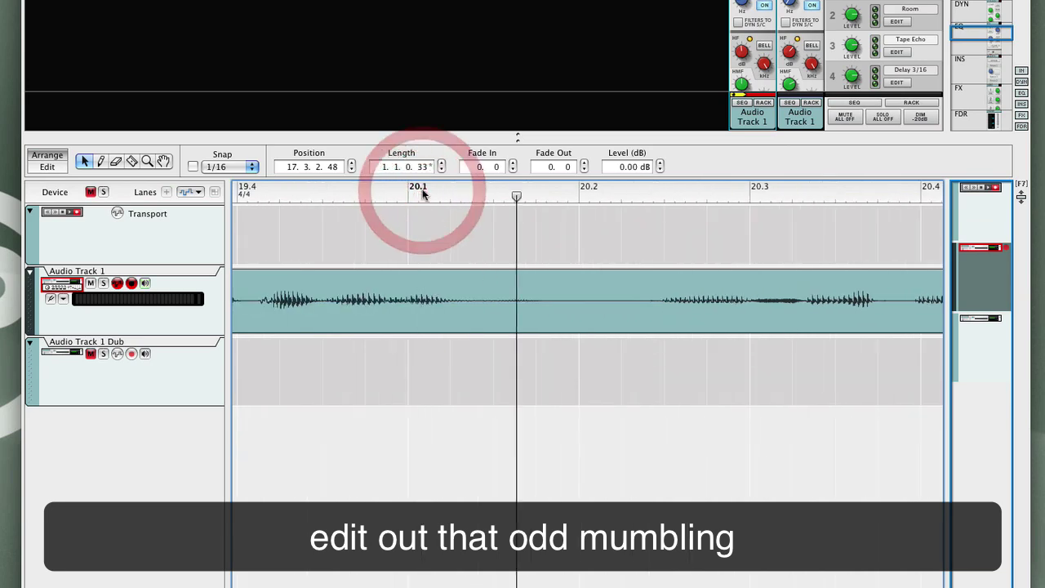
pyautogui.press('r')
pyautogui.click(479, 310)
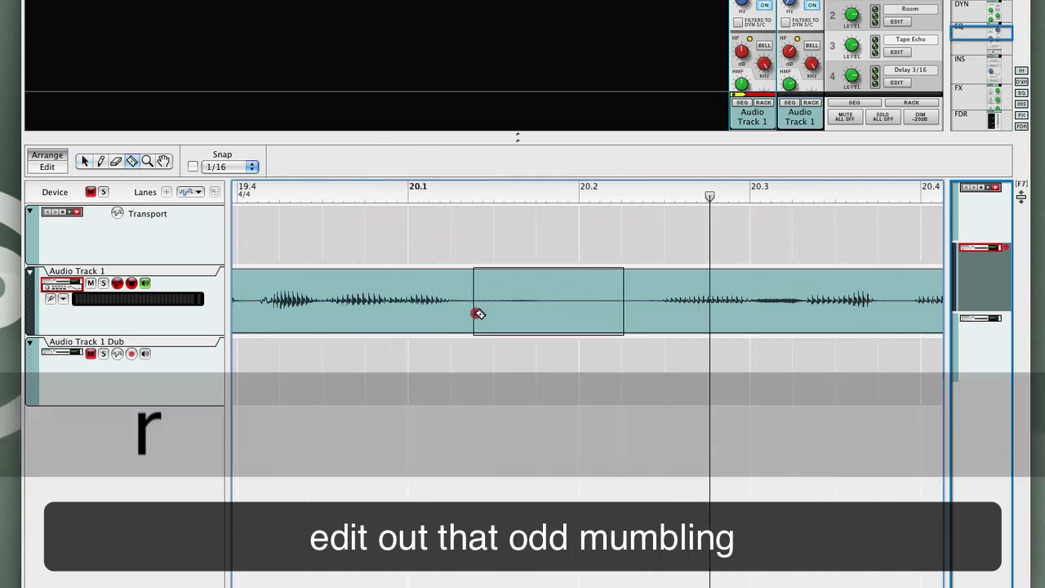
pyautogui.press('m')
# - Add a 0.192 fade-out to the clip before the muted mumbling and audition it
pyautogui.click(454, 297)
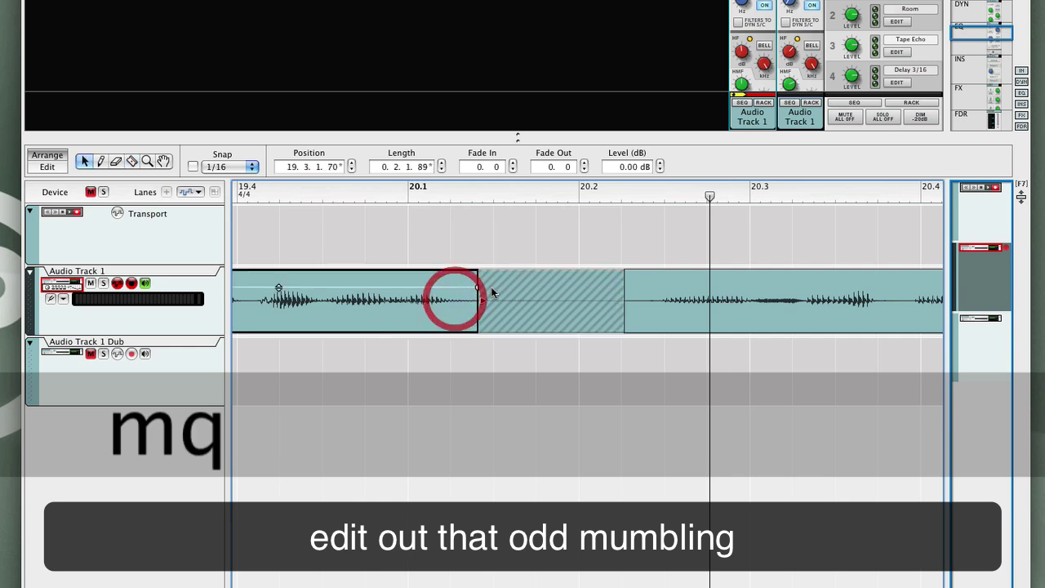
pyautogui.moveTo(477, 287); pyautogui.dragTo(444, 287)
pyautogui.click(294, 191)
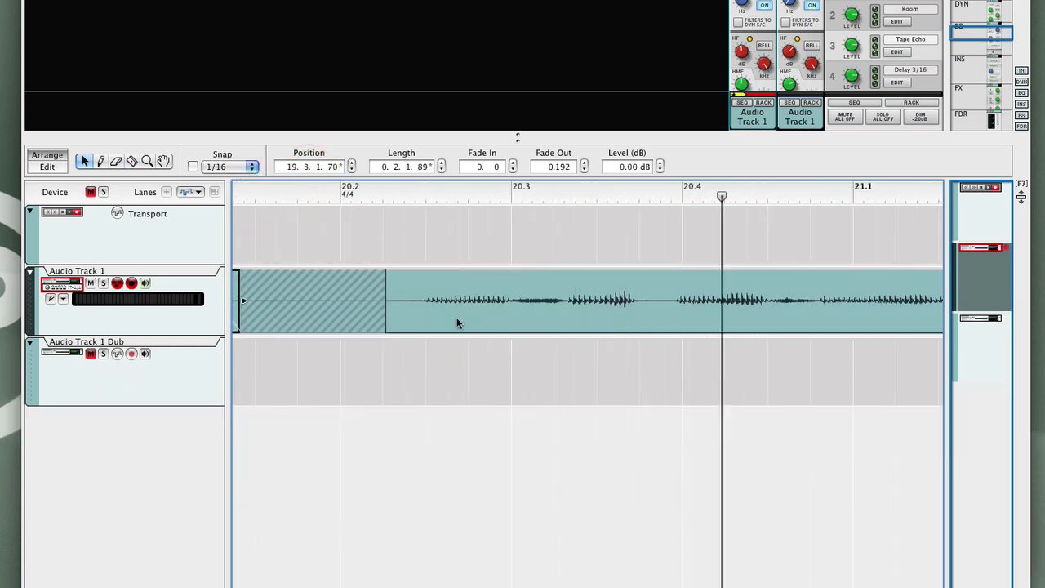
pyautogui.press('space')
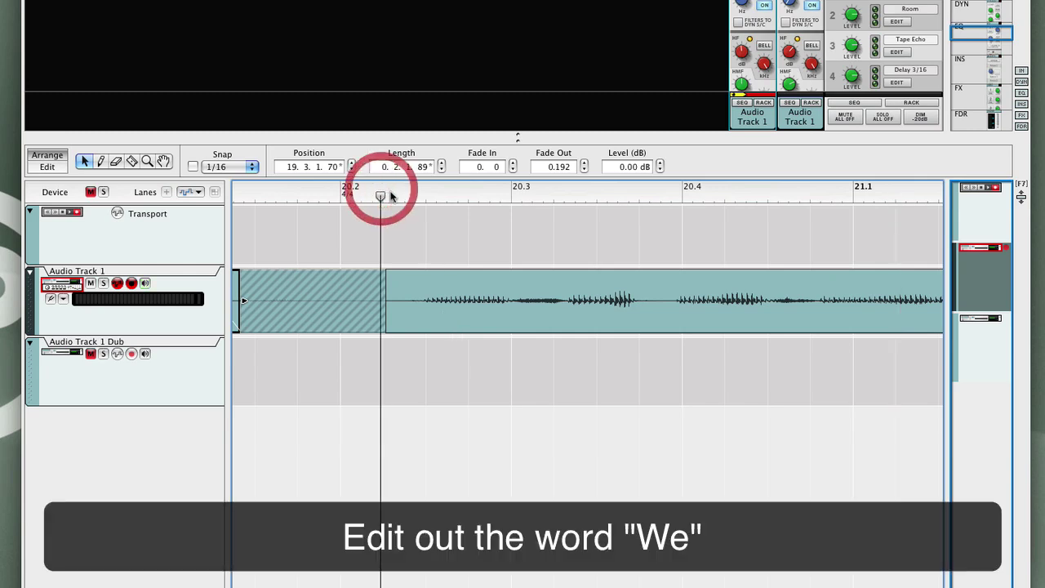
# - Trim the word 'We' off the next clip so it starts at 20.2.4.223
pyautogui.click(386, 303)
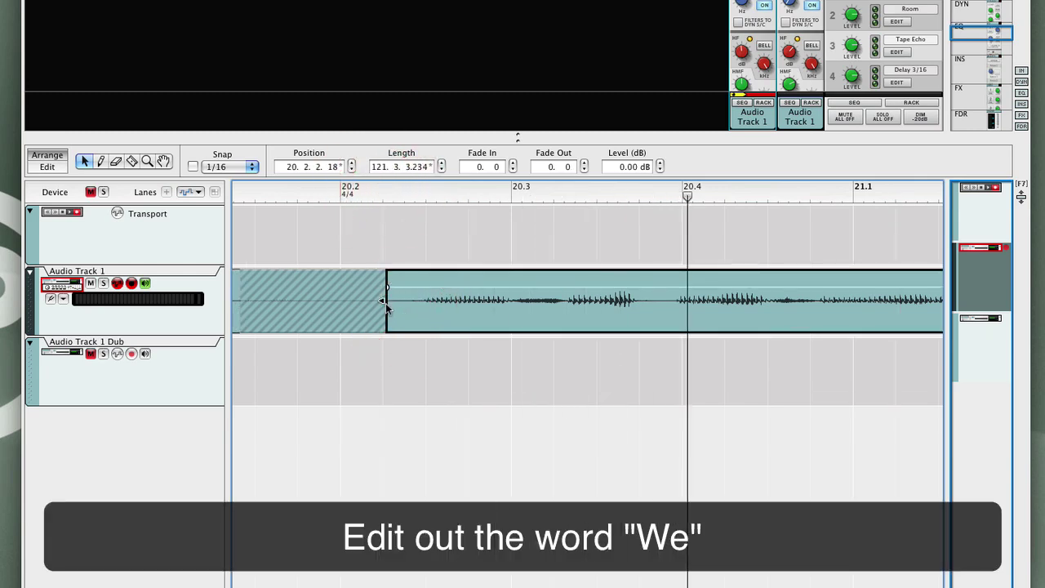
pyautogui.moveTo(386, 303); pyautogui.dragTo(434, 304)
pyautogui.click(440, 197)
pyautogui.press('space')
pyautogui.press('space')
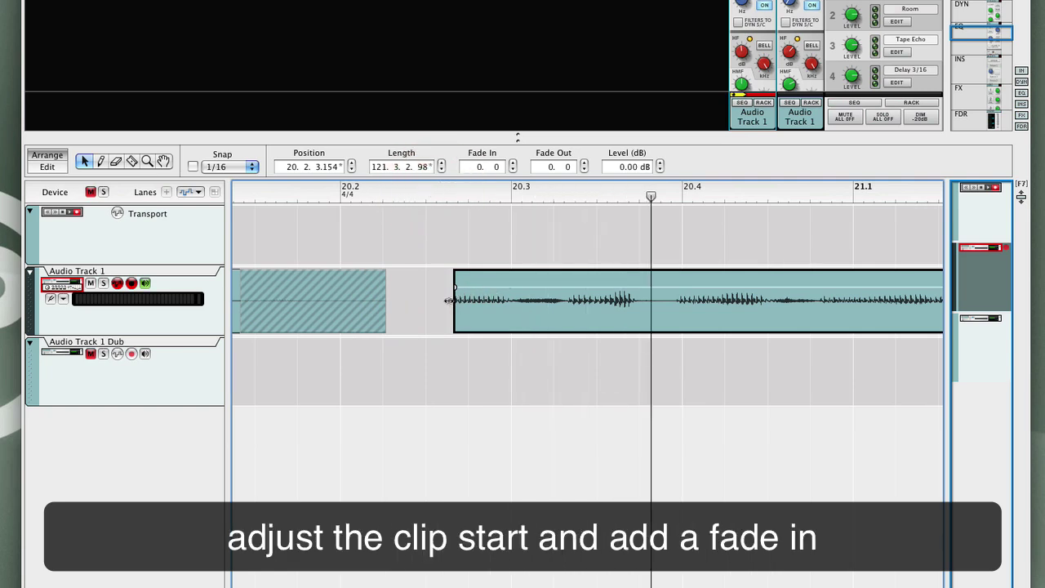
pyautogui.moveTo(465, 301); pyautogui.dragTo(501, 300)
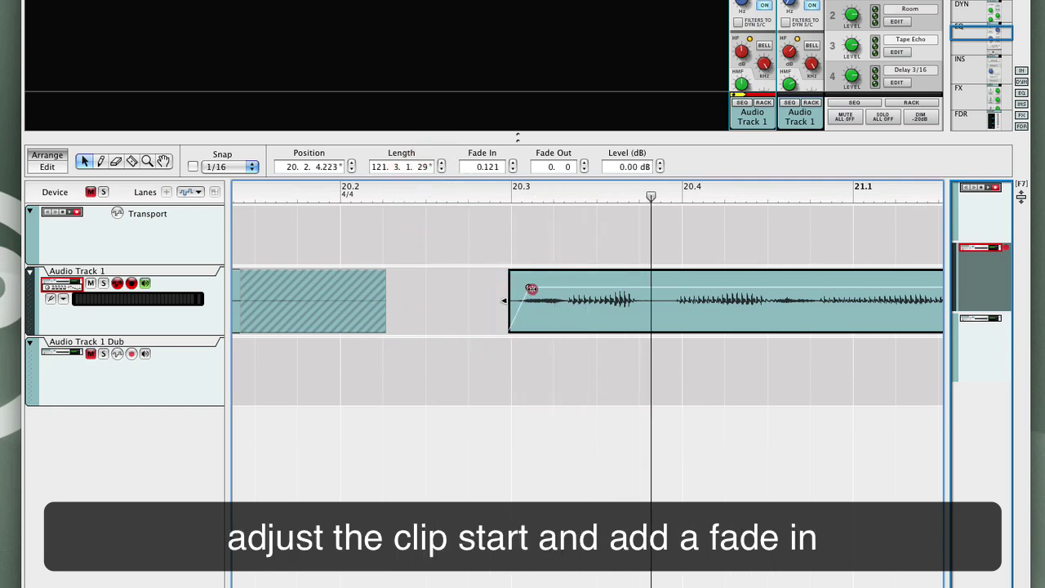
# - Add a 0.96 fade-in to the trimmed clip and play it back
pyautogui.click(527, 289)
pyautogui.click(464, 195)
pyautogui.press('space')
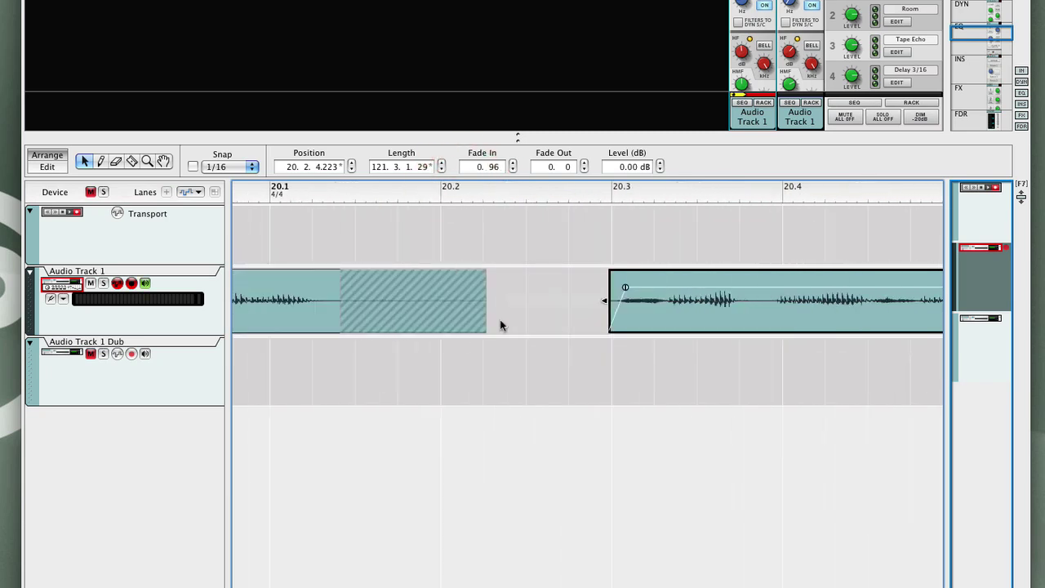
# - Zoom out, then cut out and mute an unwanted section of the voice clip
pyautogui.press('g')
pyautogui.press('g')
pyautogui.press('g')
pyautogui.press('g')
pyautogui.press('g')
pyautogui.press('g')
pyautogui.press('g')
pyautogui.press('g')
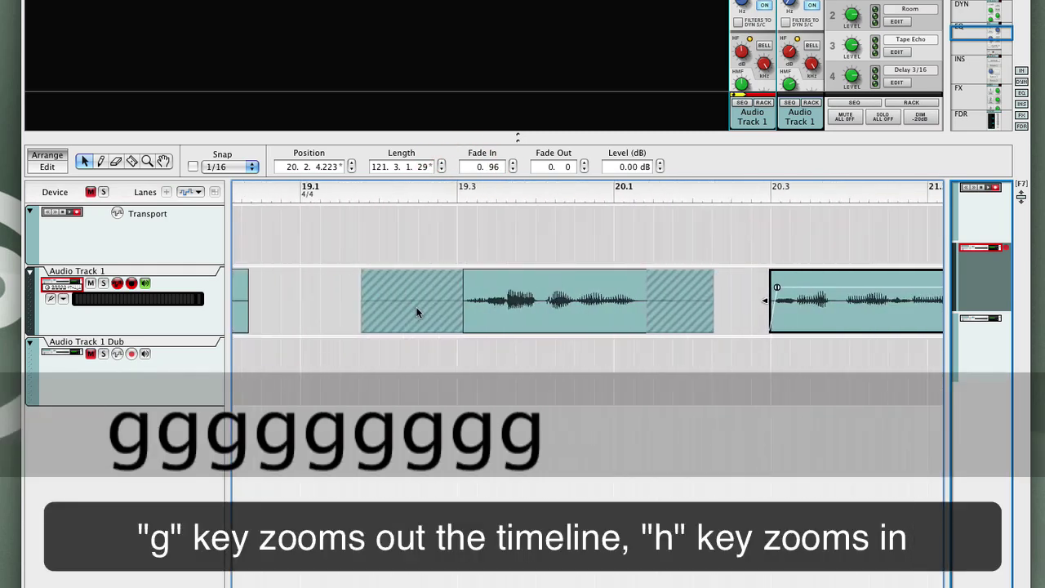
pyautogui.press('g')
pyautogui.click(380, 193)
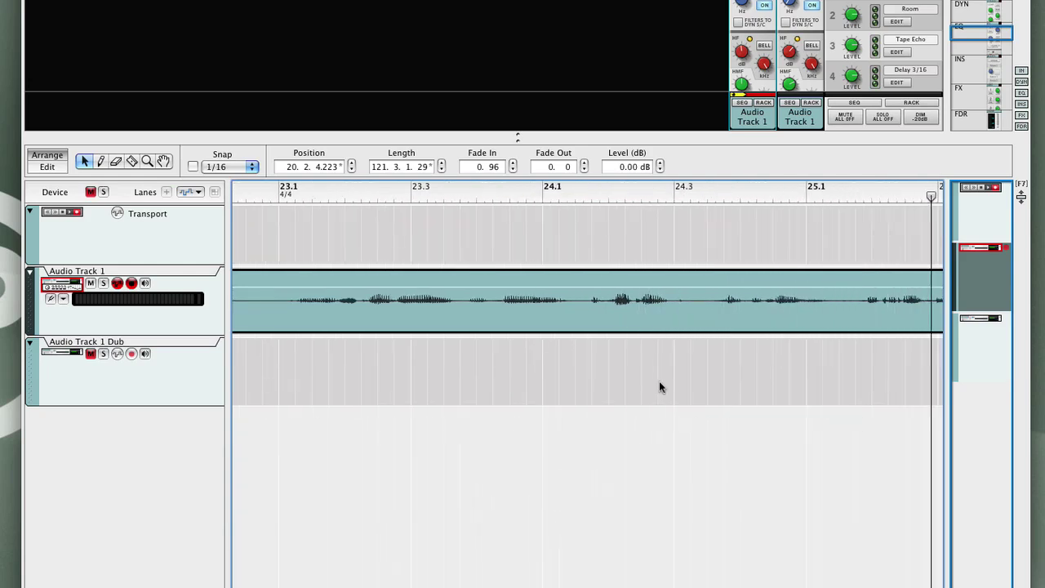
pyautogui.press('r')
pyautogui.moveTo(346, 303); pyautogui.dragTo(485, 306)
pyautogui.press('m')
pyautogui.press('q')
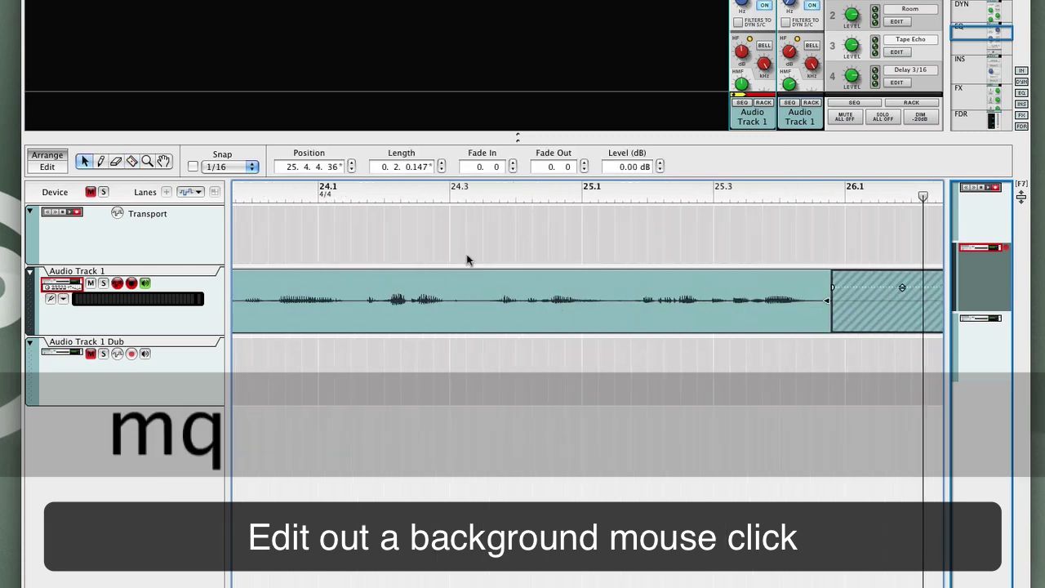
pyautogui.click(429, 196)
pyautogui.click(417, 197)
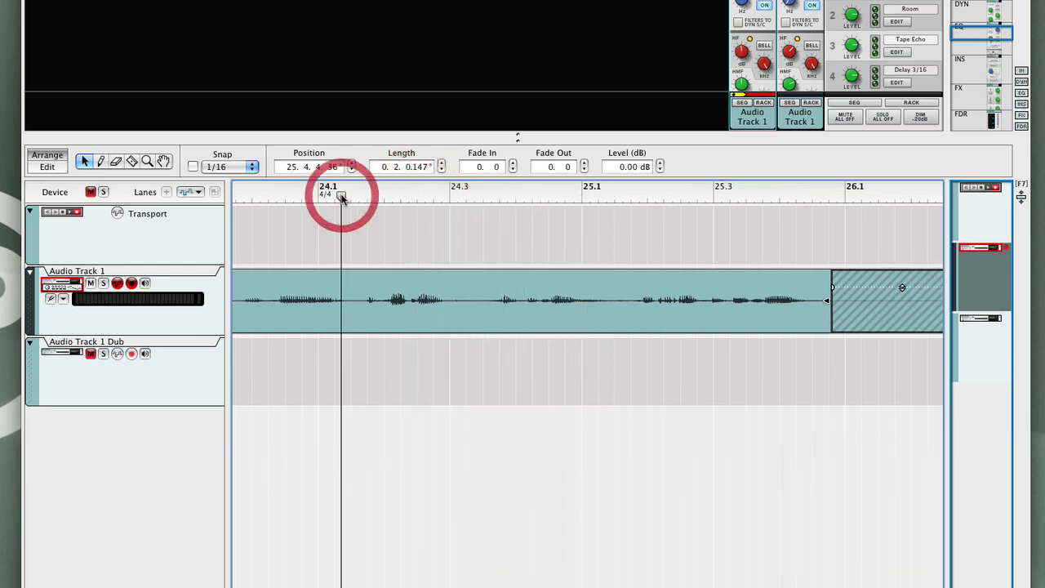
# - Split off the mouse-click noise near bar 24.3 as a short clip and mute it
pyautogui.press('r')
pyautogui.click(467, 308)
pyautogui.click(487, 309)
pyautogui.press('m')
pyautogui.press('q')
# - Give the voice clip before the muted click a 1.52 fade-out, auditioning from bar 24.1
pyautogui.hscroll(-3, 518, 317)
pyautogui.click(656, 303)
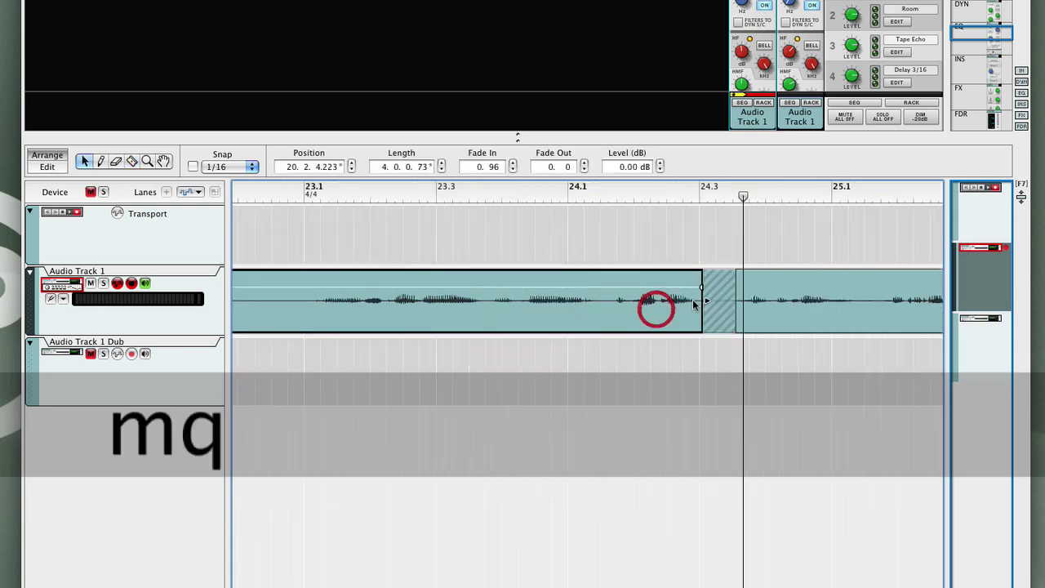
pyautogui.moveTo(699, 287); pyautogui.dragTo(671, 286)
pyautogui.click(576, 196)
pyautogui.press('space')
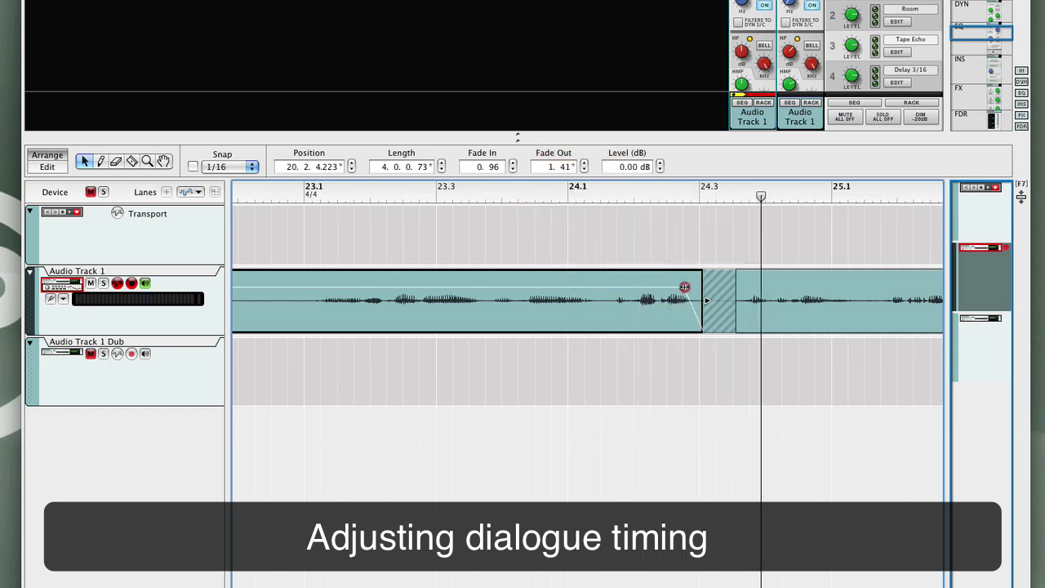
# - Split off the phrase after the gap at the playhead, move it earlier, and nudge the short clip later
pyautogui.press('r')
pyautogui.click(858, 316)
pyautogui.press('q')
pyautogui.moveTo(810, 317); pyautogui.dragTo(772, 320)
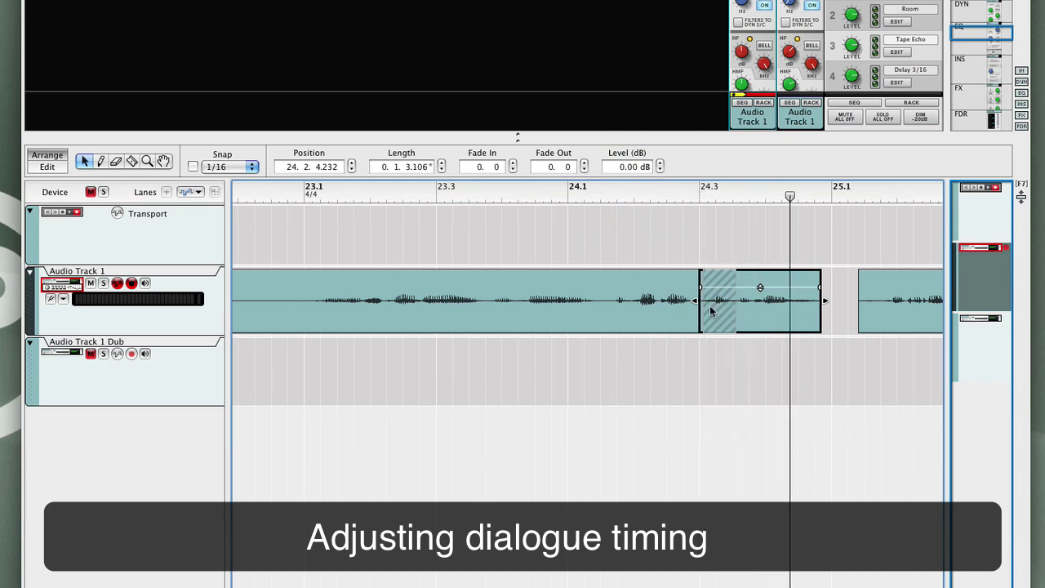
pyautogui.click(676, 310)
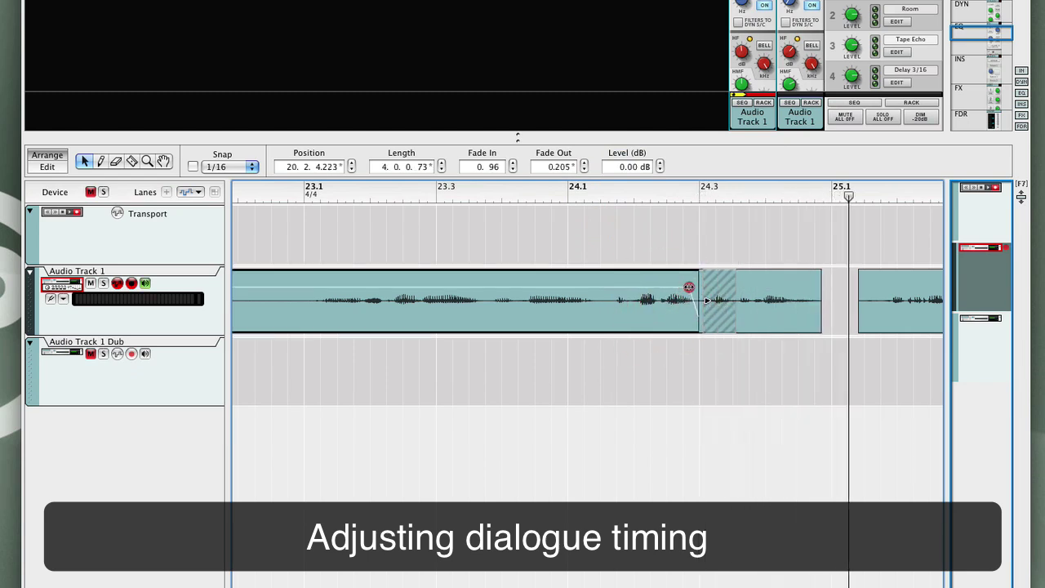
pyautogui.click(560, 188)
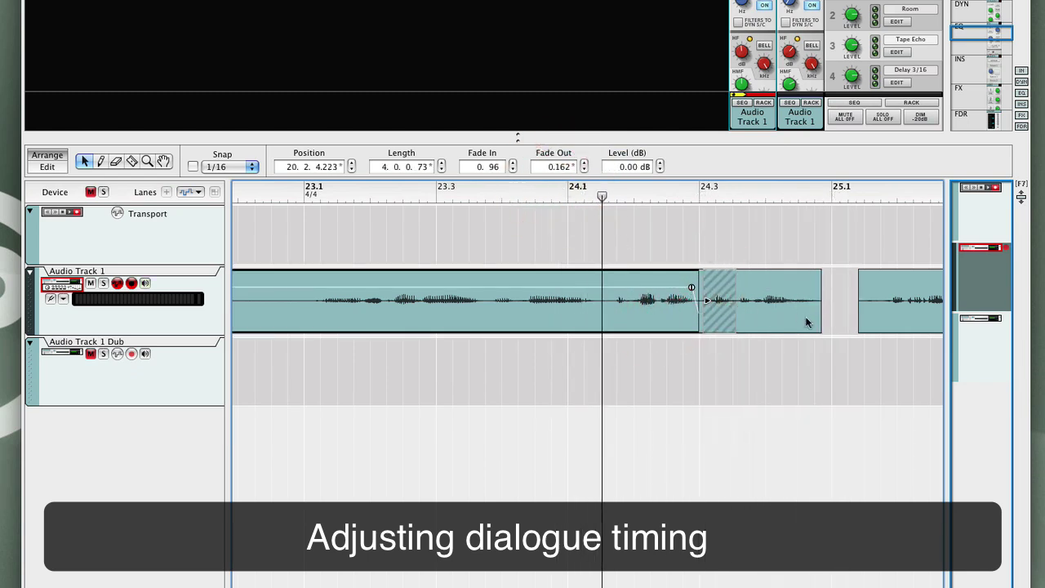
pyautogui.moveTo(804, 318); pyautogui.dragTo(819, 321)
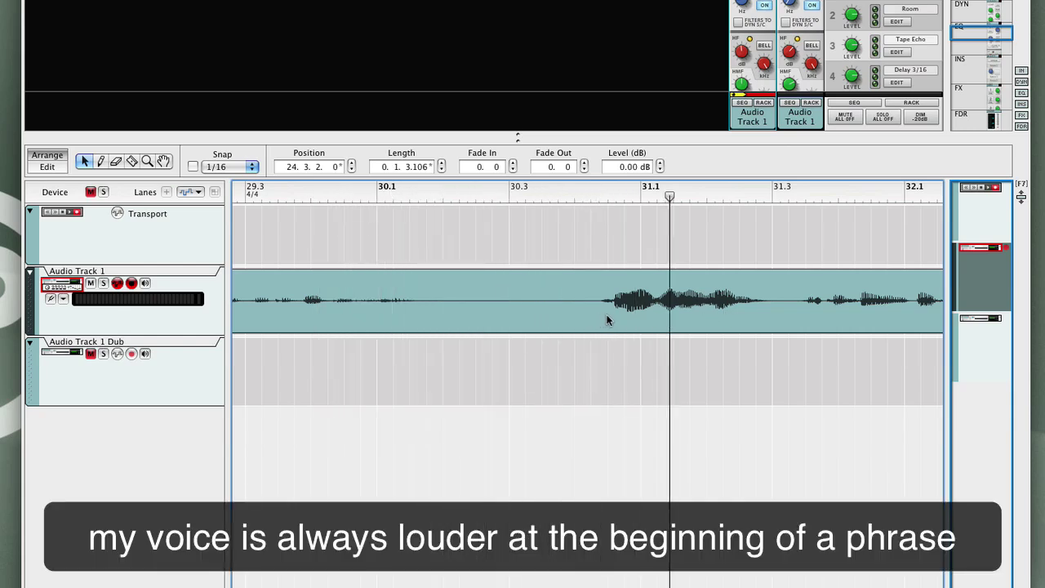
# - Isolate the loud phrase start near bar 31.1 and lower it to -2.81 dB
pyautogui.press('r')
pyautogui.moveTo(790, 314); pyautogui.dragTo(586, 319)
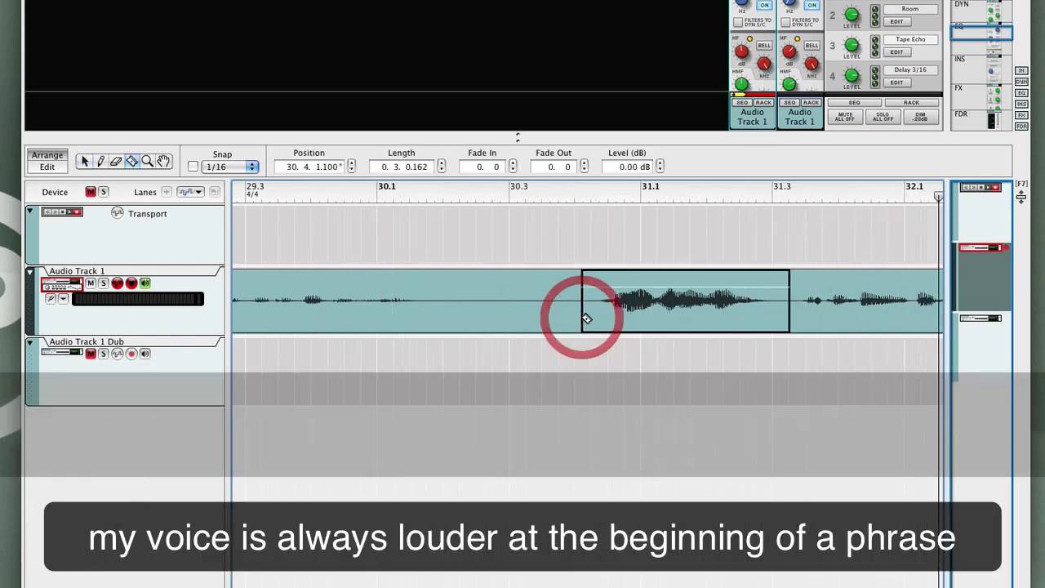
pyautogui.hscroll(3, 599, 314)
pyautogui.press('q')
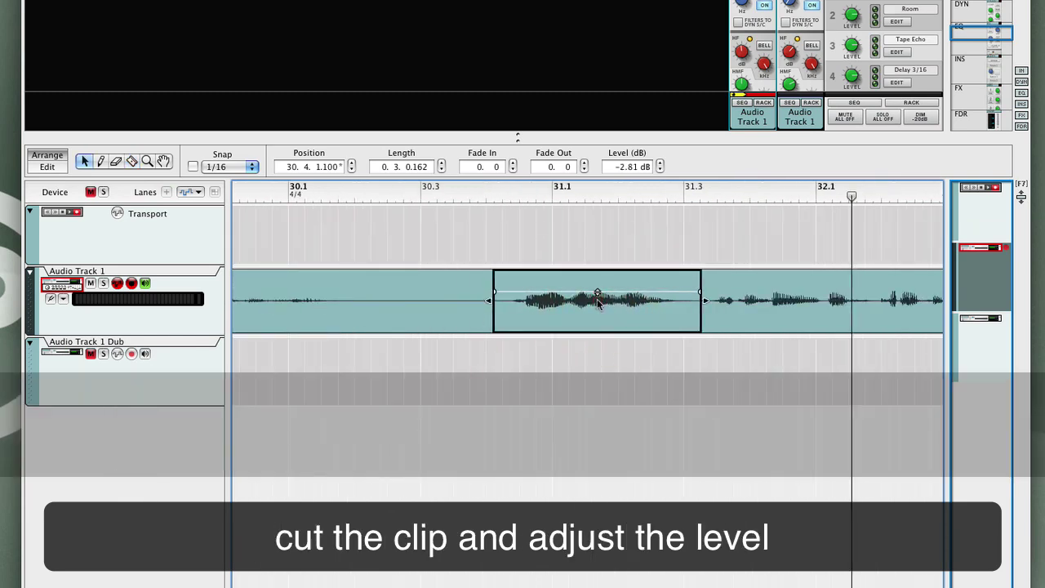
pyautogui.click(596, 301)
pyautogui.click(469, 186)
pyautogui.press('space')
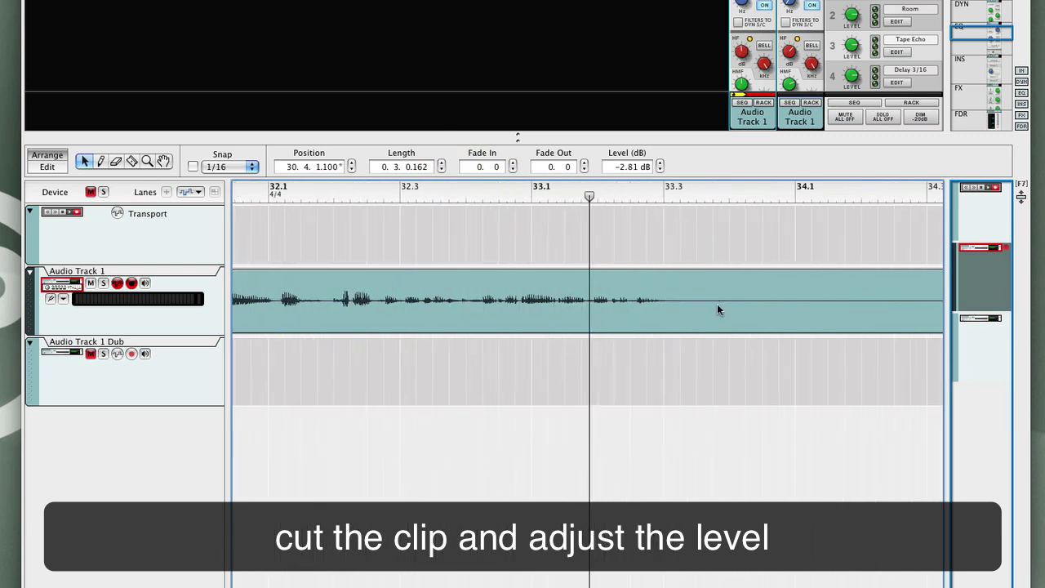
# - Split the clip at both ends of the next lip smack
pyautogui.press('r')
pyautogui.click(591, 308)
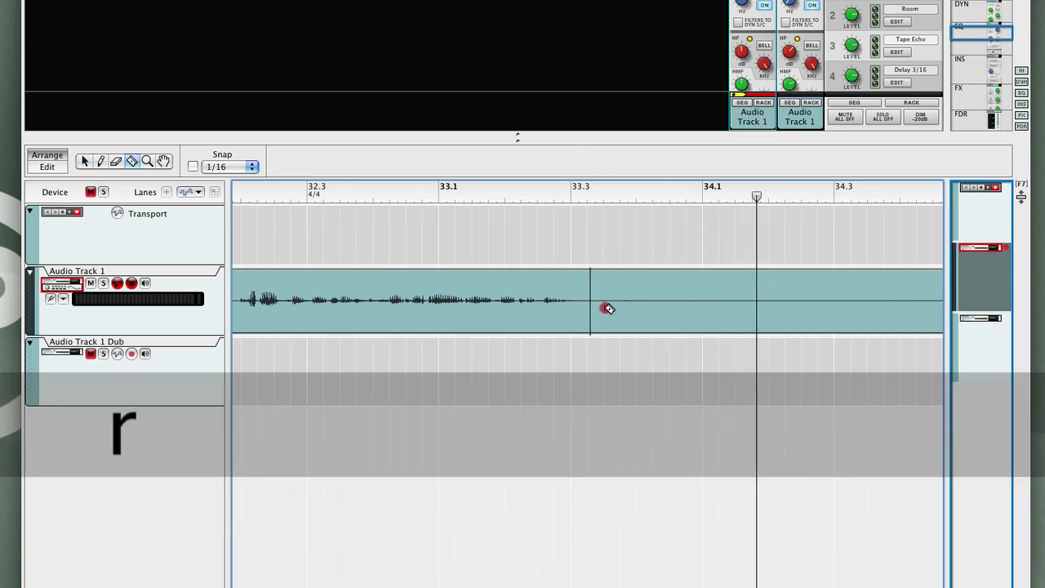
pyautogui.click(882, 307)
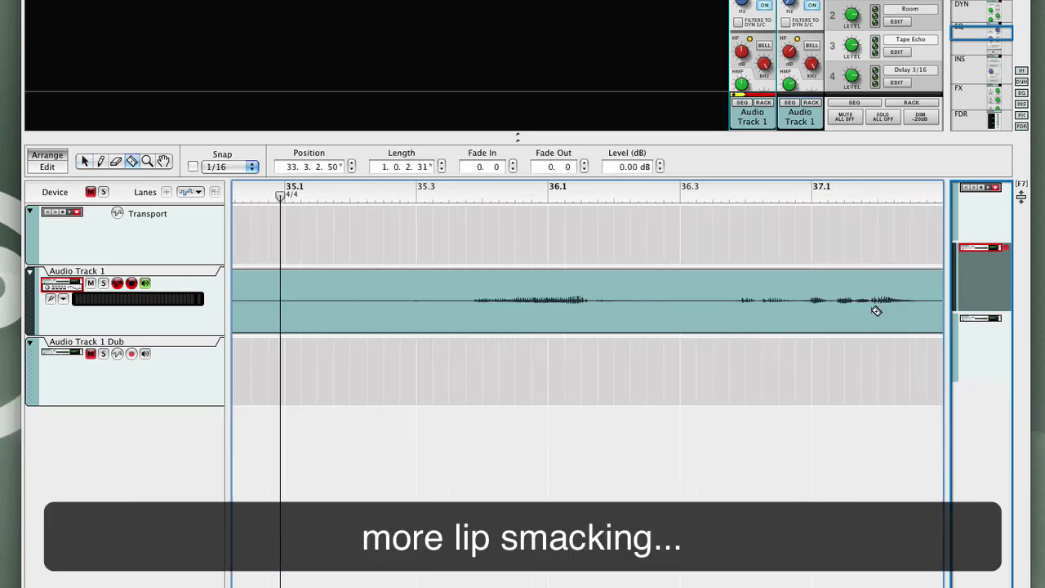
# - Mute the lip smack from bar 33.3 and lengthen the preceding clip's fade-out to 1.30
pyautogui.press('m')
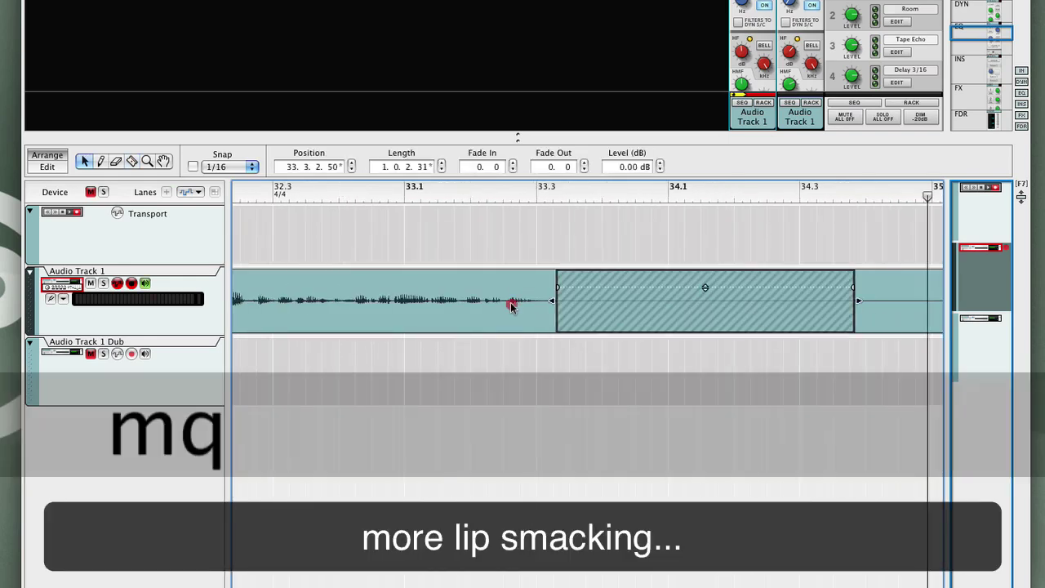
pyautogui.click(511, 304)
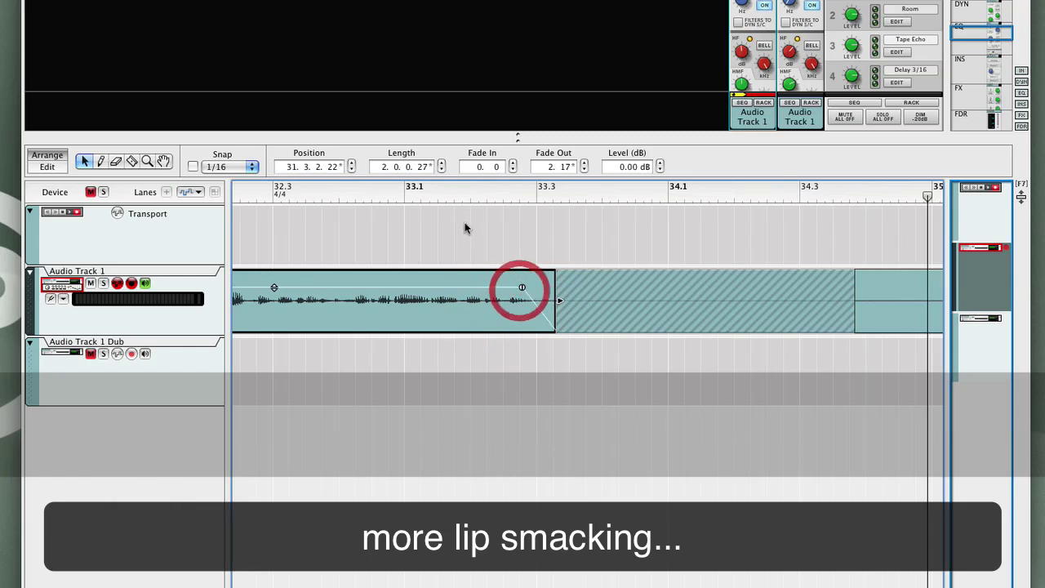
pyautogui.click(447, 191)
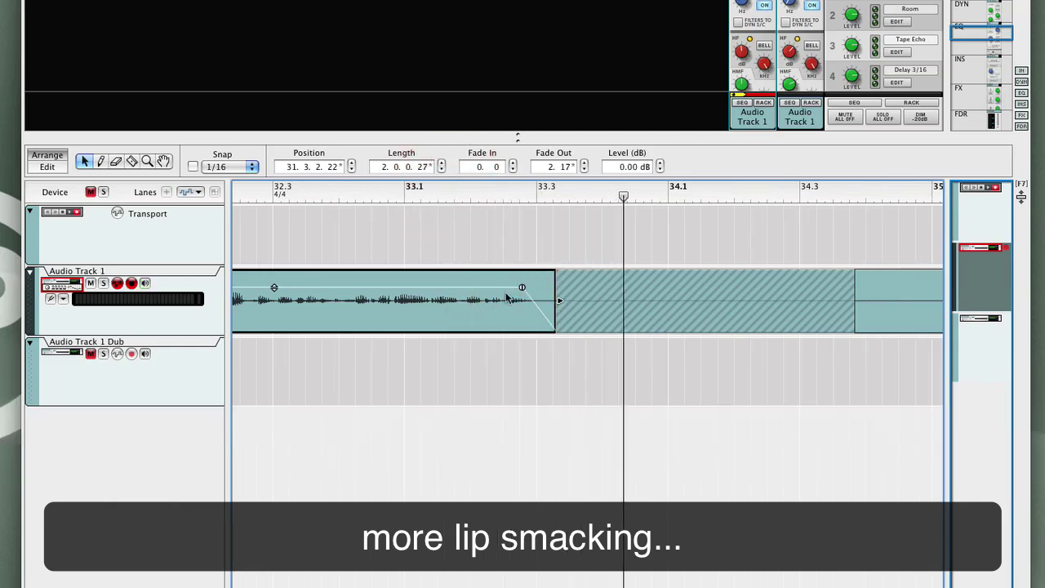
pyautogui.moveTo(534, 287); pyautogui.dragTo(538, 287)
pyautogui.click(457, 191)
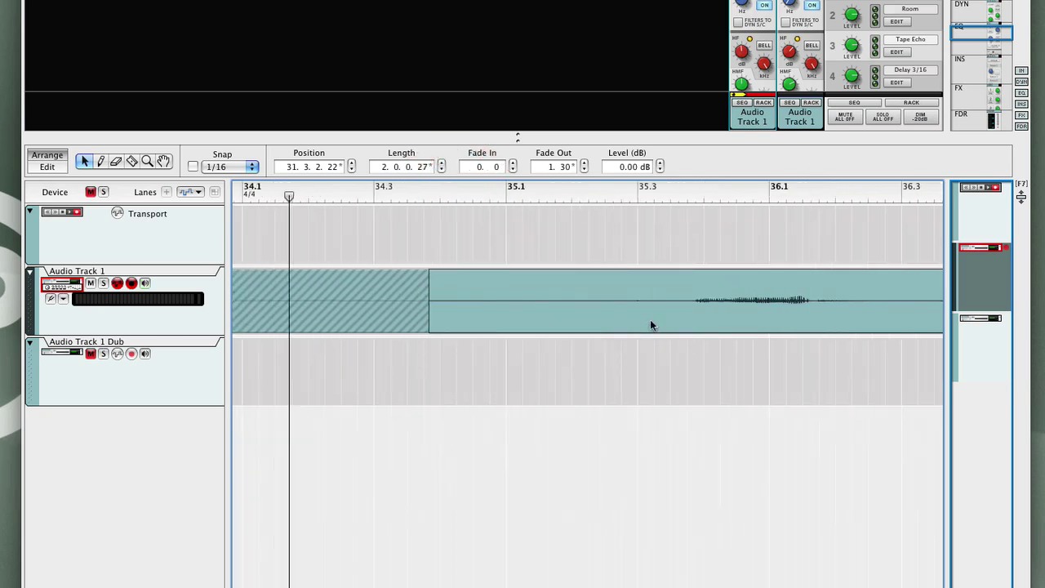
pyautogui.click(560, 310)
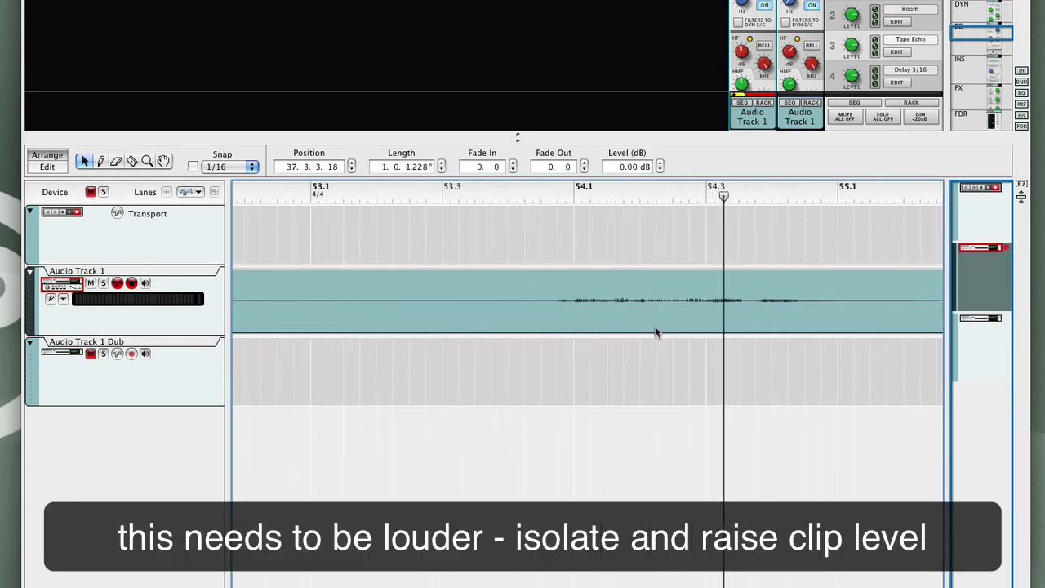
# - Cut the quiet phrase near bar 54.1 into its own clip and raise its level
pyautogui.press('r')
pyautogui.moveTo(542, 305); pyautogui.dragTo(909, 317)
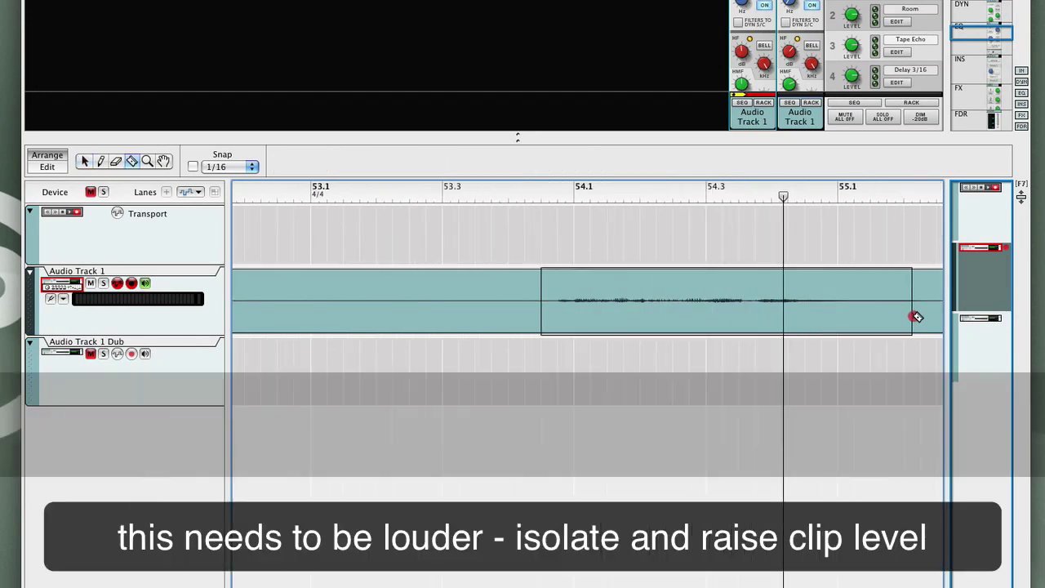
pyautogui.press('q')
pyautogui.moveTo(727, 289); pyautogui.dragTo(727, 280)
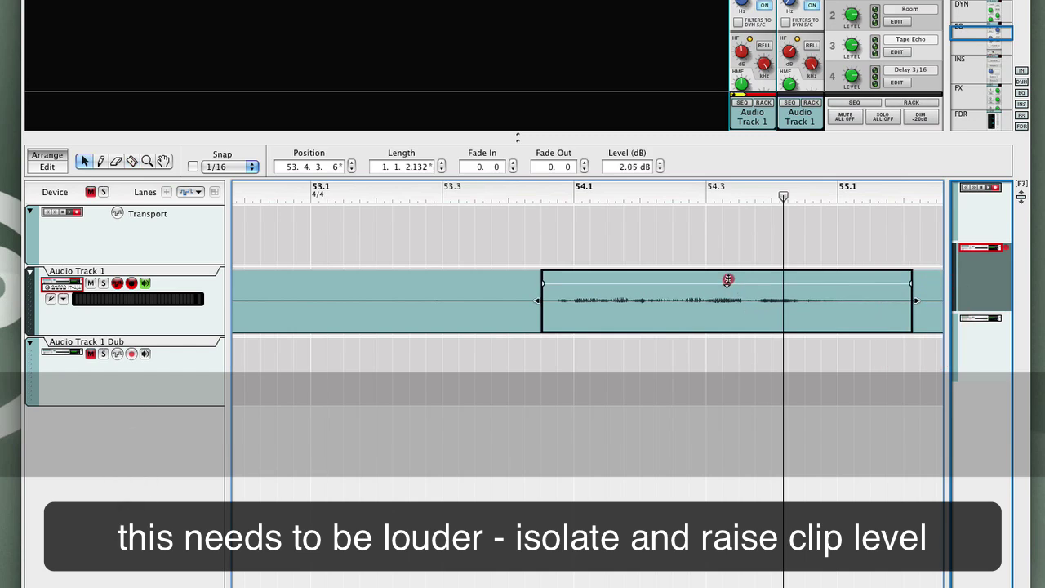
pyautogui.click(528, 193)
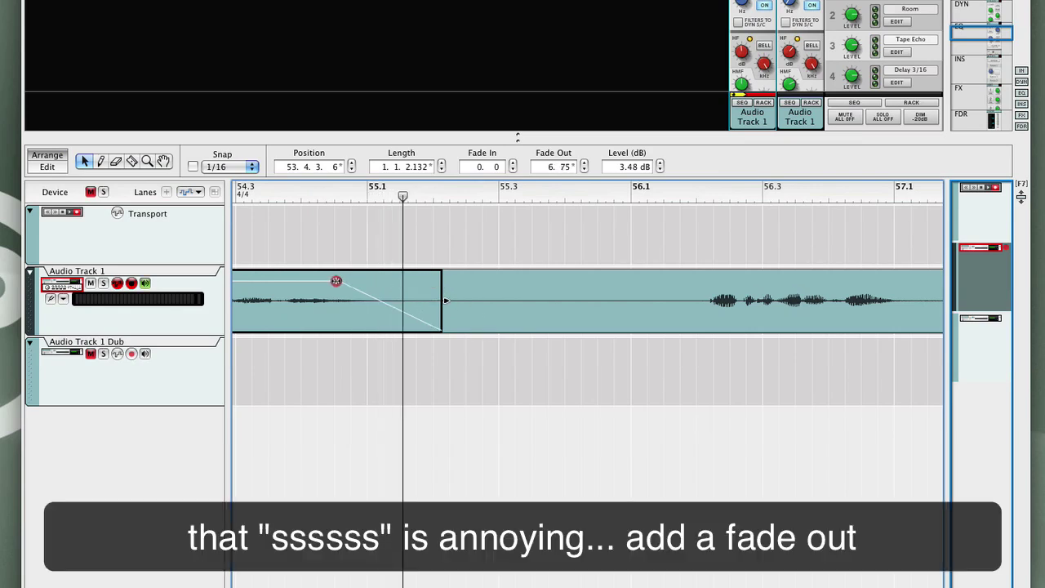
# - Fade out the louder clip's trailing hiss with a 2.137 fade-out, auditioning near bar 54
pyautogui.hscroll(-5, 422, 325)
pyautogui.click(664, 193)
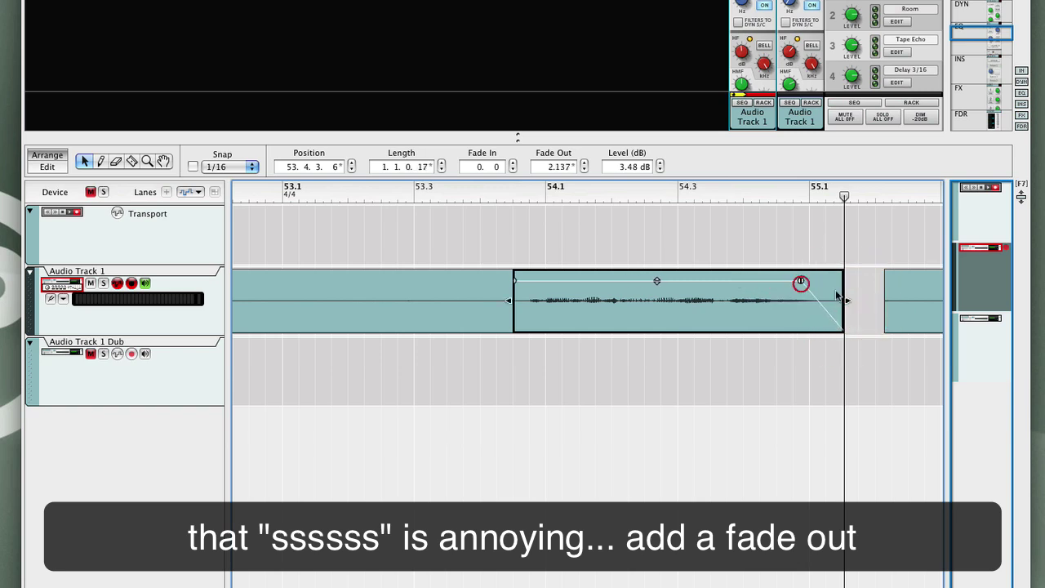
pyautogui.click(625, 195)
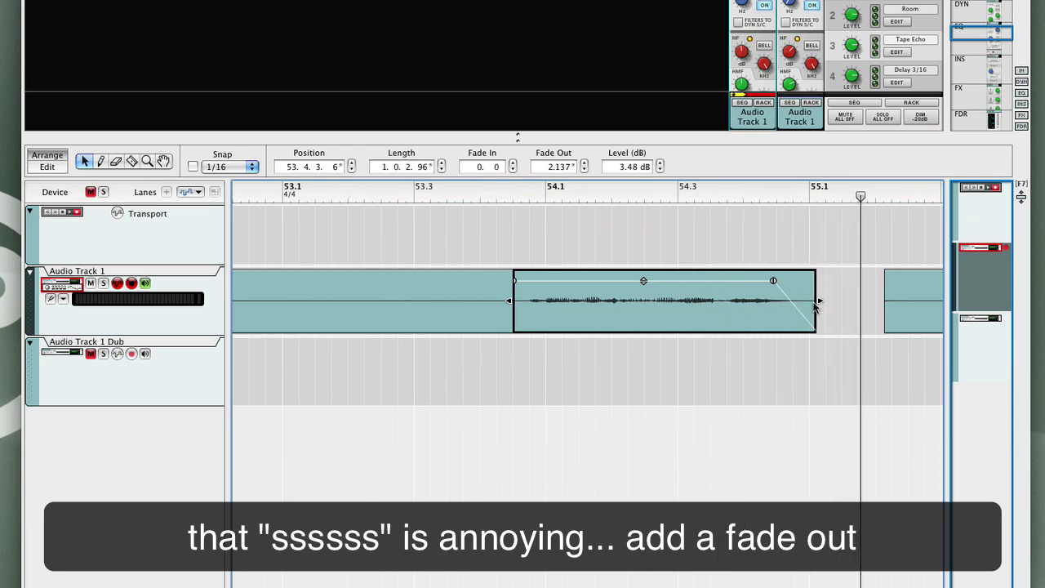
pyautogui.click(796, 302)
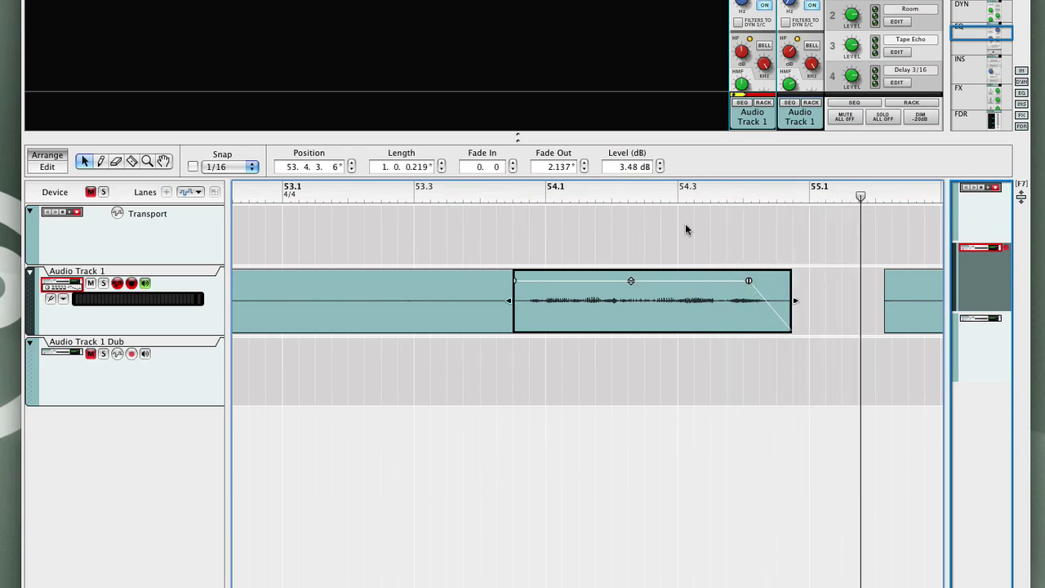
pyautogui.click(661, 198)
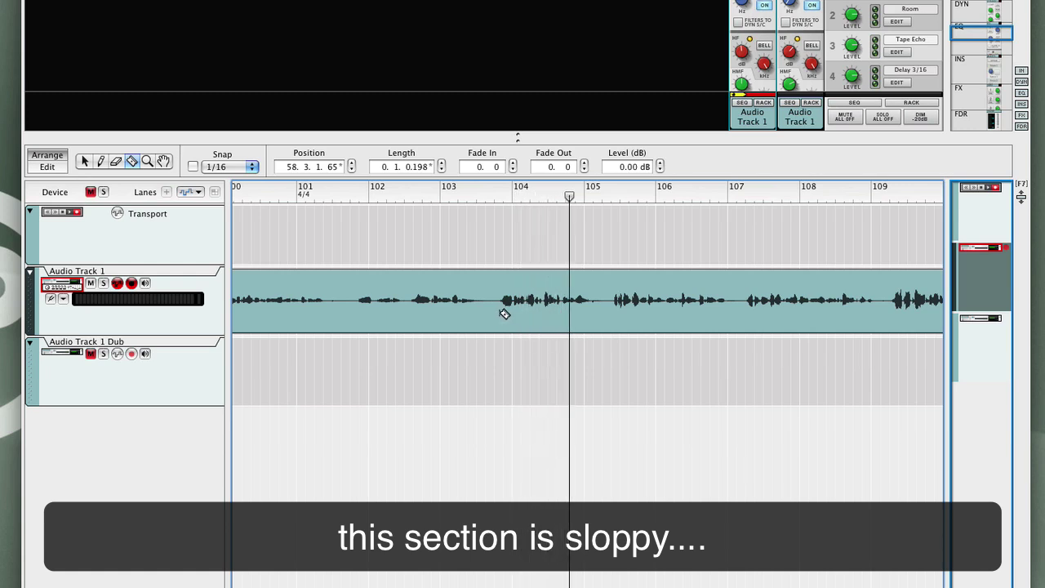
# - Split off the sloppy section between bars 104 and 105 and audition it
pyautogui.click(504, 306)
pyautogui.click(610, 312)
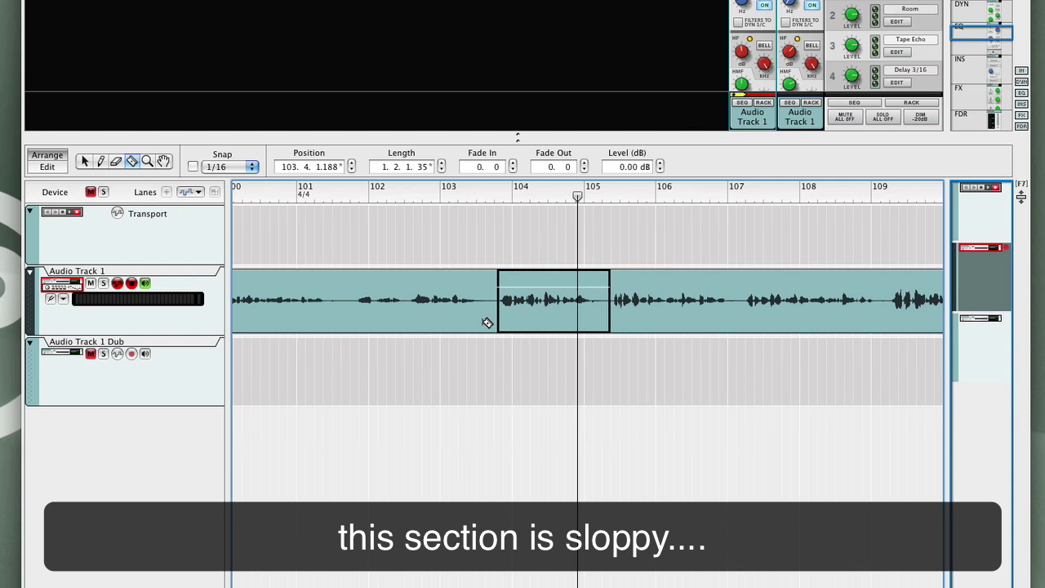
pyautogui.press('q')
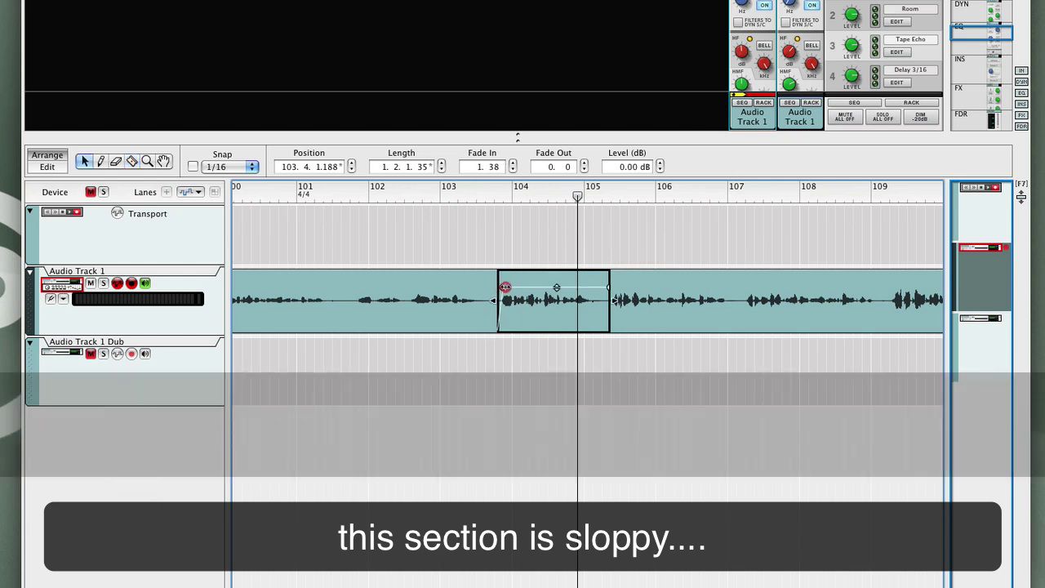
pyautogui.click(479, 196)
pyautogui.press('space')
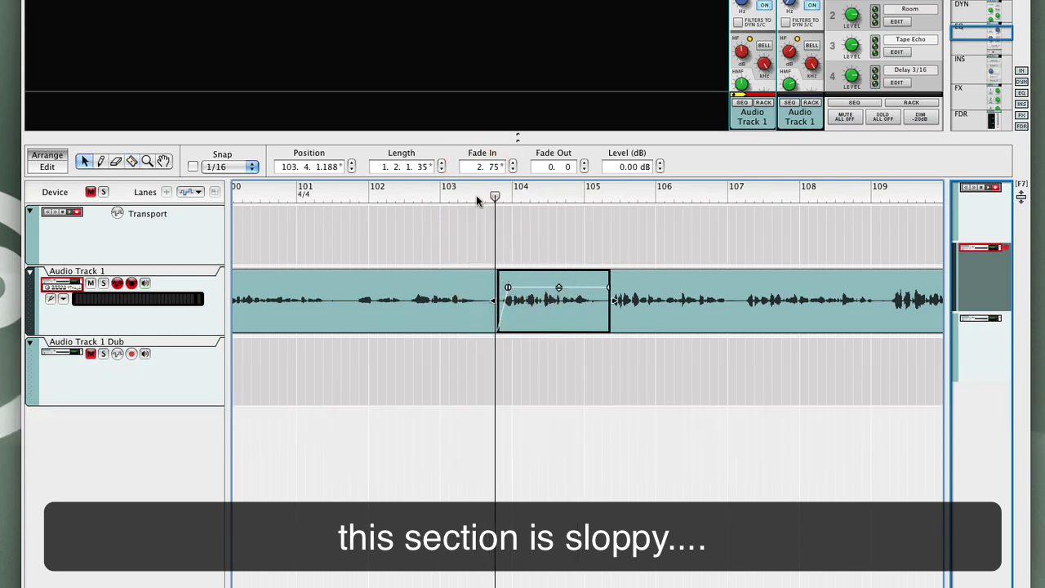
# - Set the short clip to -1.09 dB with a 2.75 fade-in; fade out the previous clip (4.151)
pyautogui.click(560, 287)
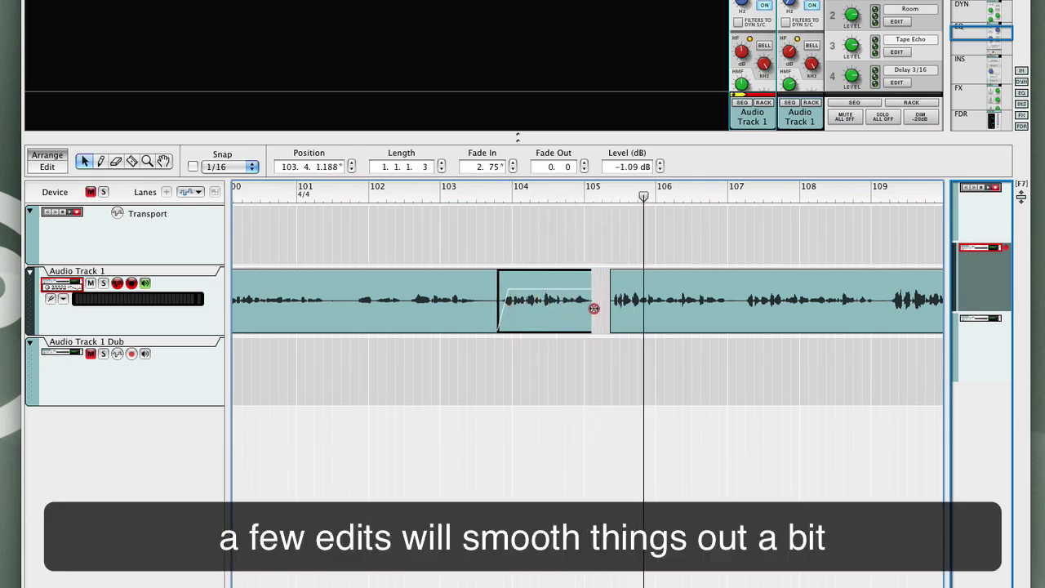
pyautogui.click(476, 198)
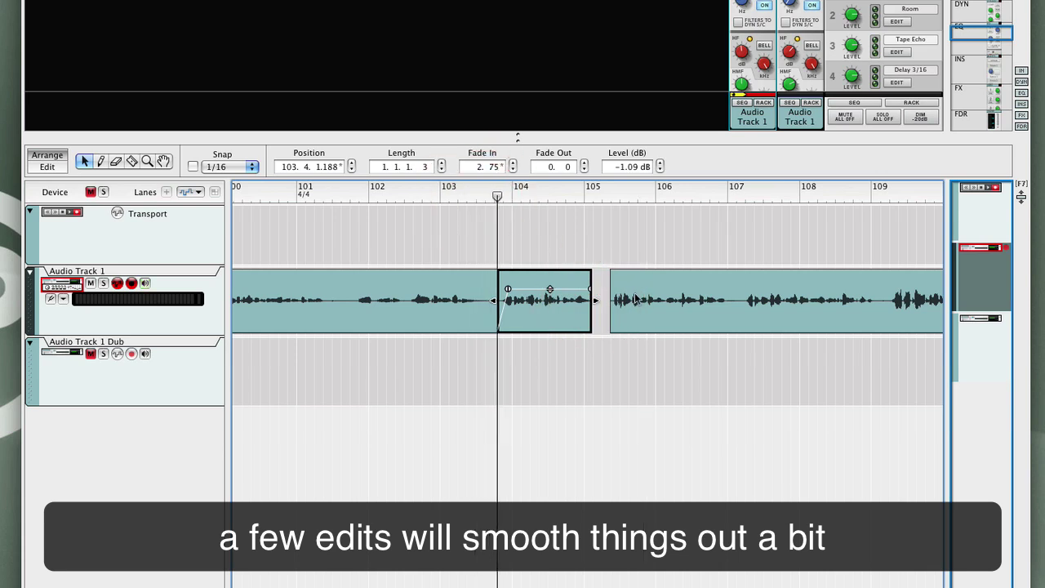
pyautogui.click(453, 302)
pyautogui.moveTo(496, 287); pyautogui.dragTo(476, 288)
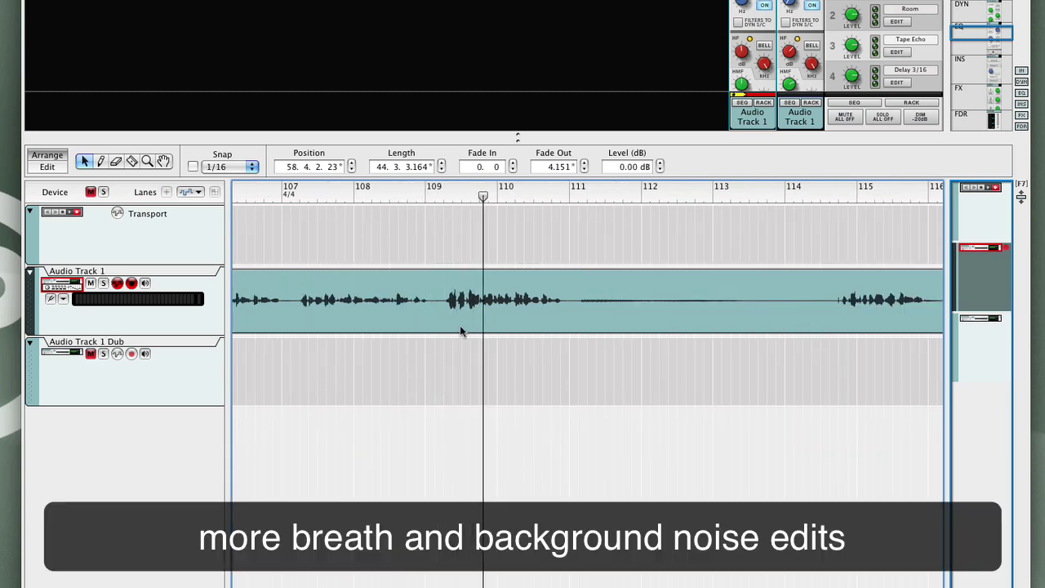
# - Cut out and mute the breath before bar 109, and split the track near bar 111
pyautogui.press('r')
pyautogui.moveTo(447, 311); pyautogui.dragTo(433, 310)
pyautogui.press('m')
pyautogui.click(567, 314)
pyautogui.press('q')
pyautogui.click(504, 294)
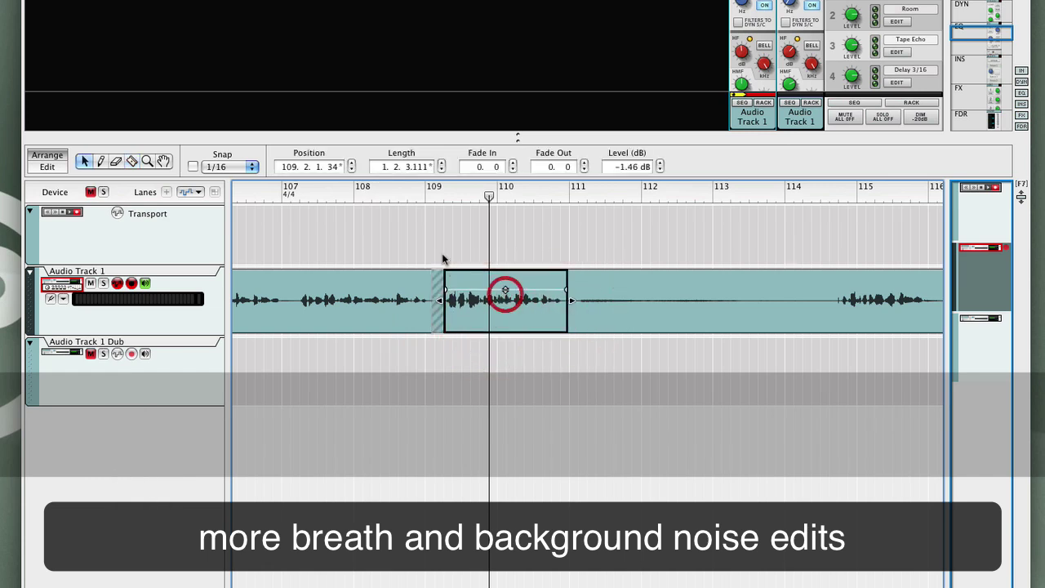
# - Trim the noisy start off the long clip beginning at bar 111
pyautogui.click(430, 197)
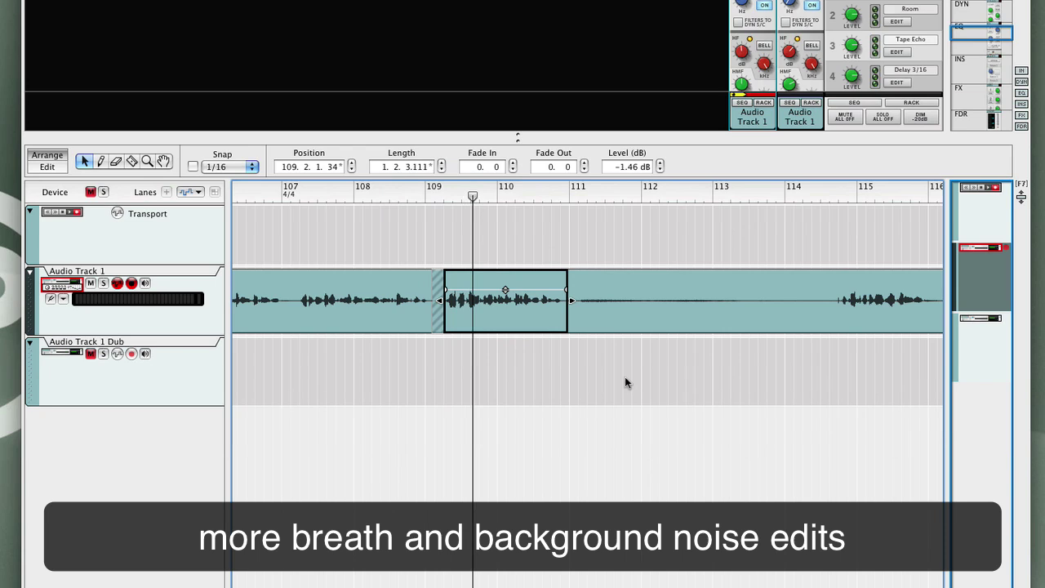
pyautogui.click(576, 310)
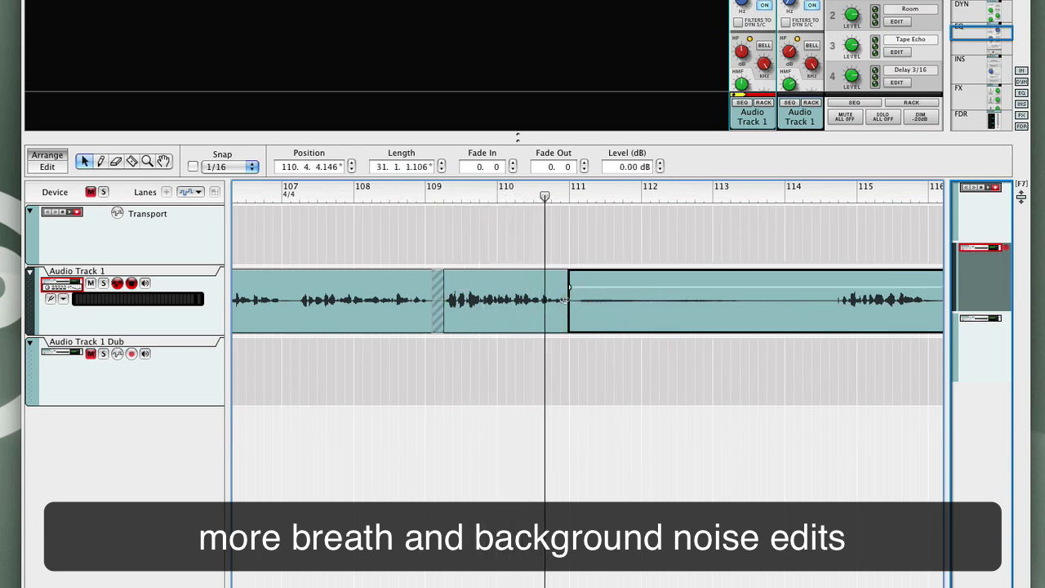
pyautogui.moveTo(577, 301); pyautogui.dragTo(832, 323)
pyautogui.hscroll(10, 753, 419)
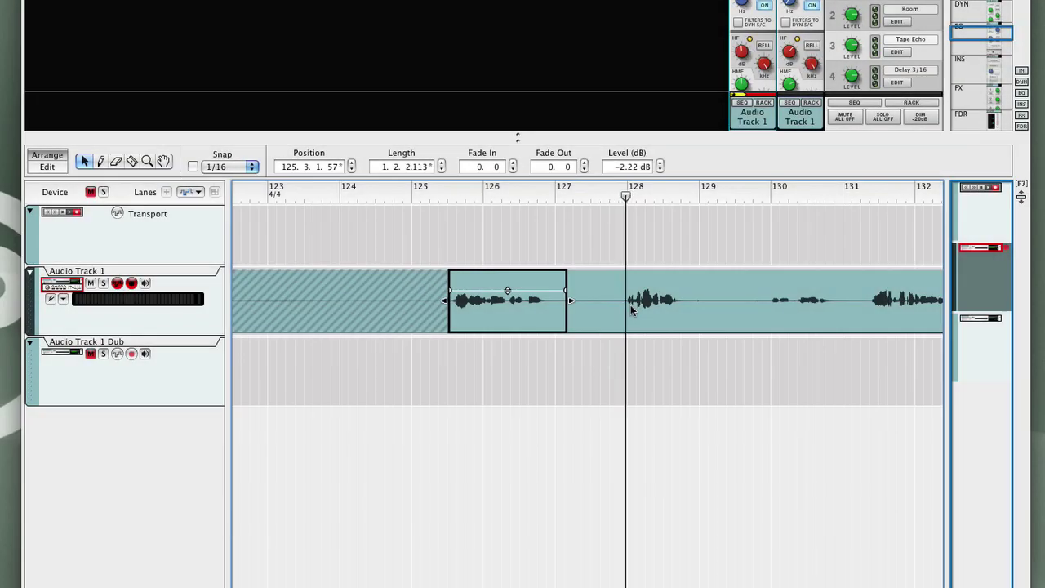
# - Lower the clip starting at bar 127 to -1.27 dB
pyautogui.click(630, 303)
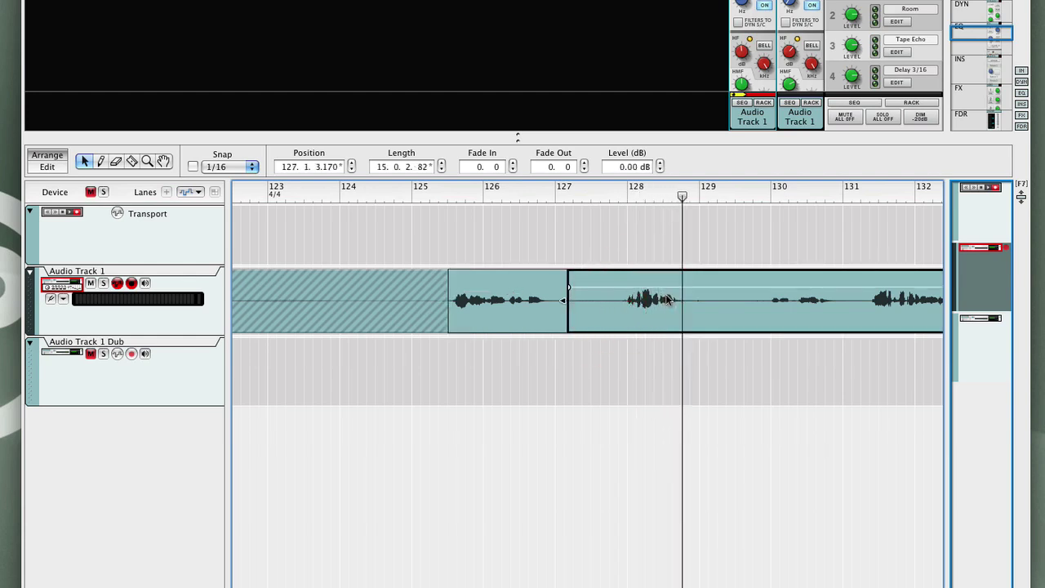
pyautogui.hscroll(5, 666, 300)
pyautogui.moveTo(806, 287); pyautogui.dragTo(805, 291)
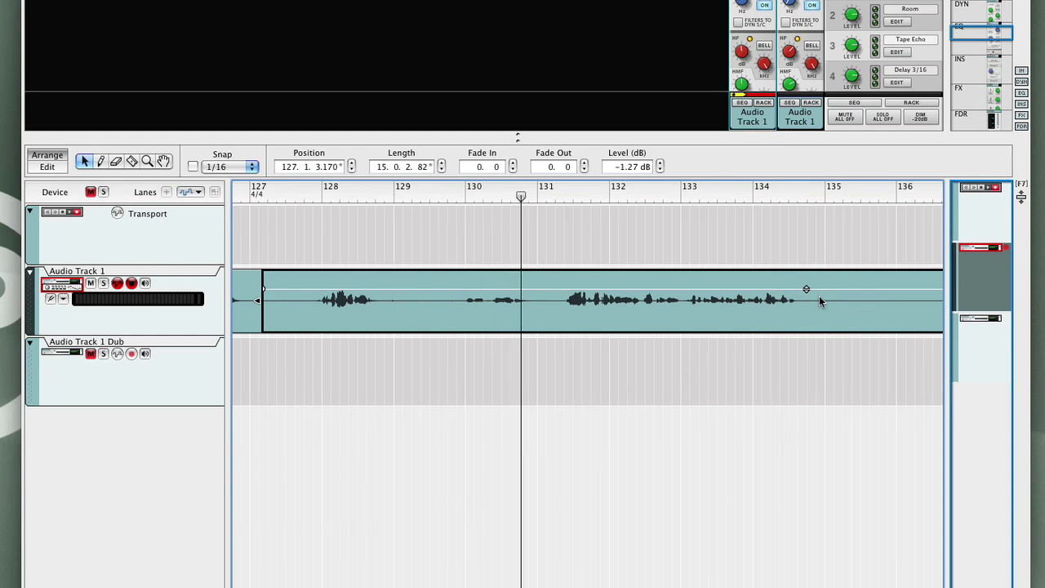
pyautogui.hscroll(5, 819, 302)
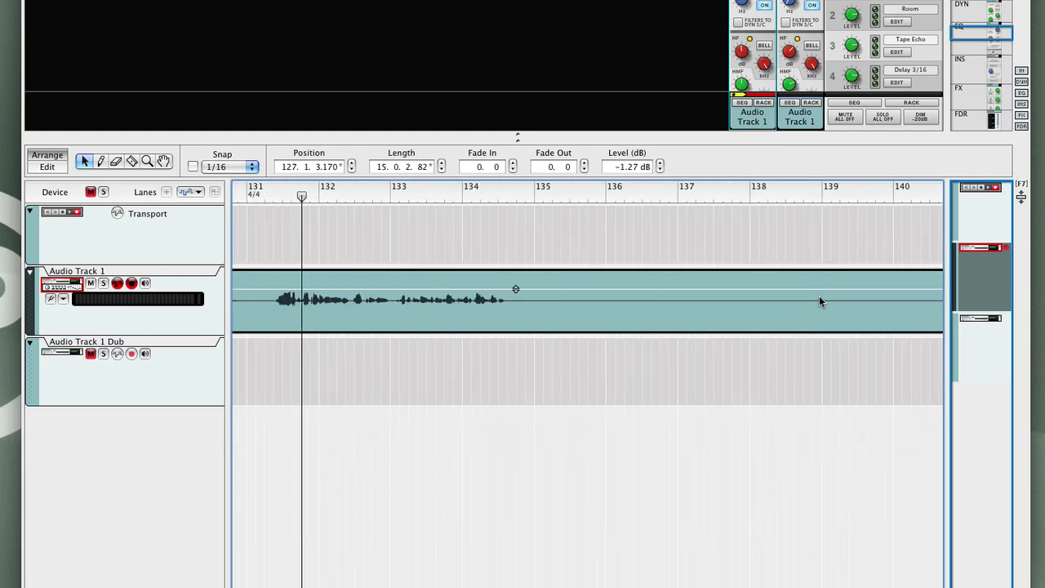
pyautogui.hscroll(-5, 819, 302)
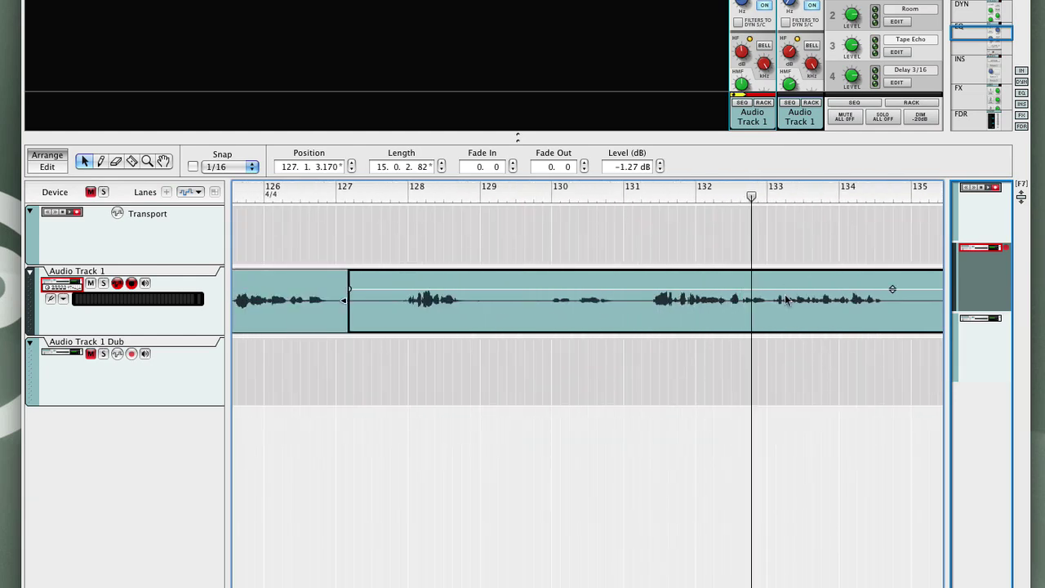
# - Split the take at about bar 131 and replay from bar 128
pyautogui.press('r')
pyautogui.click(647, 304)
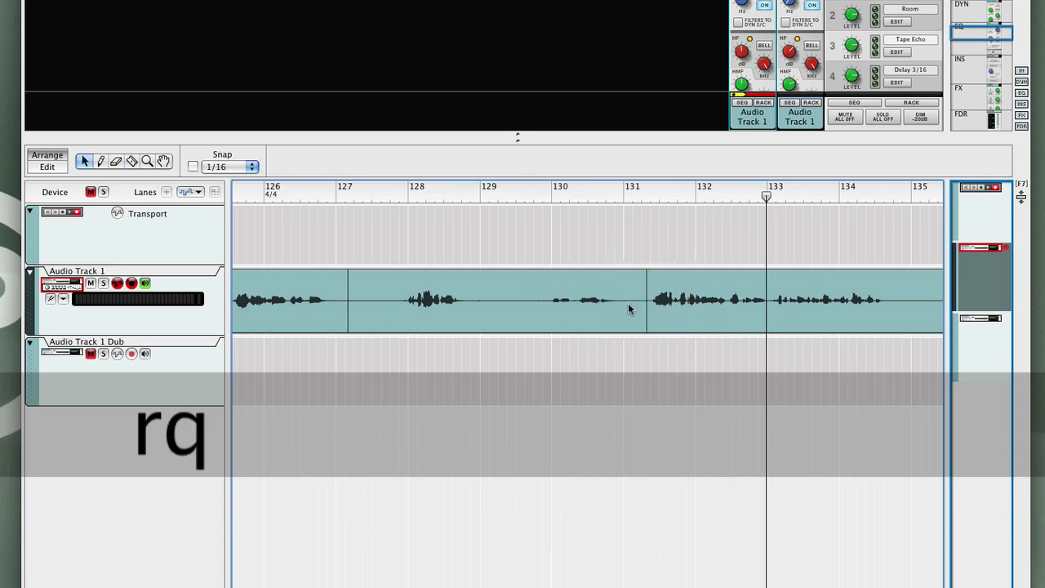
pyautogui.click(421, 197)
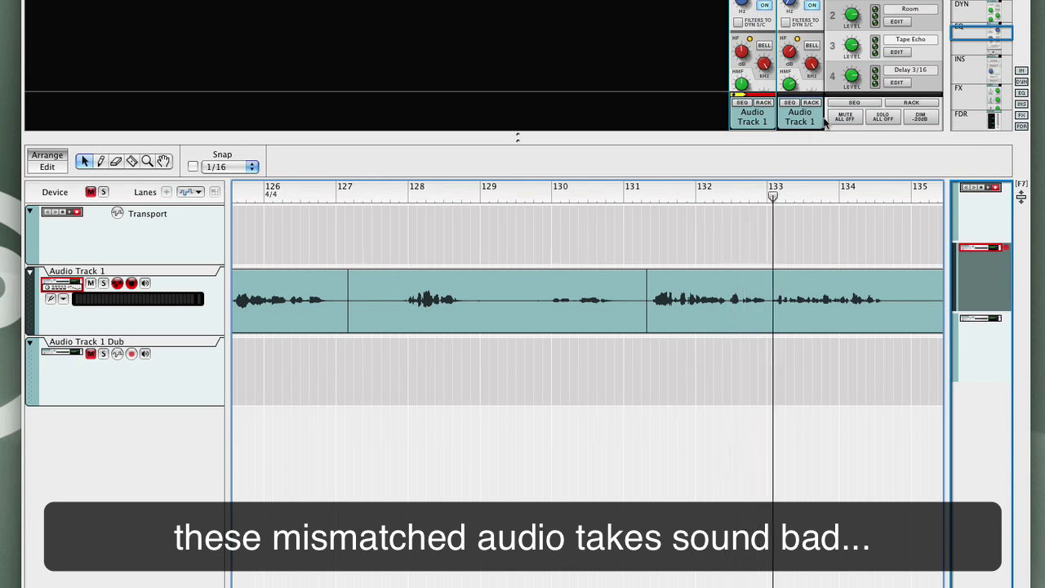
# - Add the mixer's LF Gain automation lane under Audio Track 1 and draw a clip starting near bar 131.2
pyautogui.scroll(-5, 824, 121)
pyautogui.scroll(5, 825, 121)
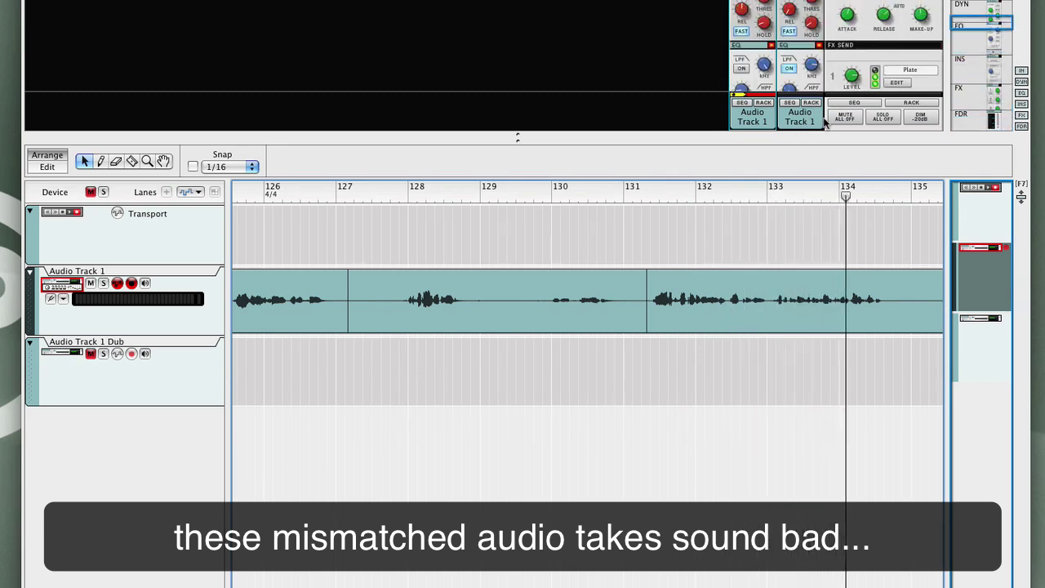
pyautogui.scroll(-2, 824, 121)
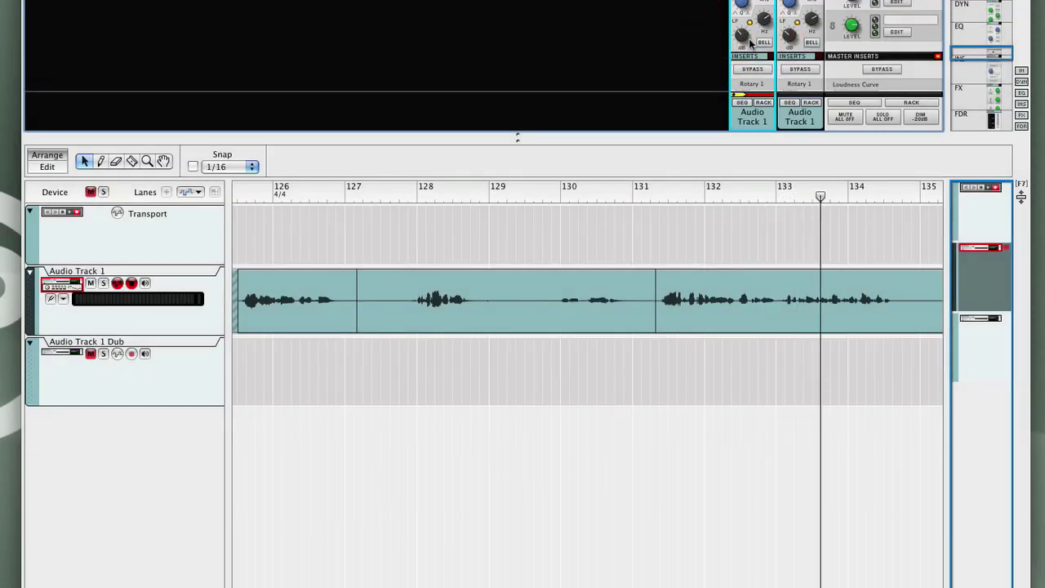
pyautogui.rightClick(744, 35)
pyautogui.click(781, 42)
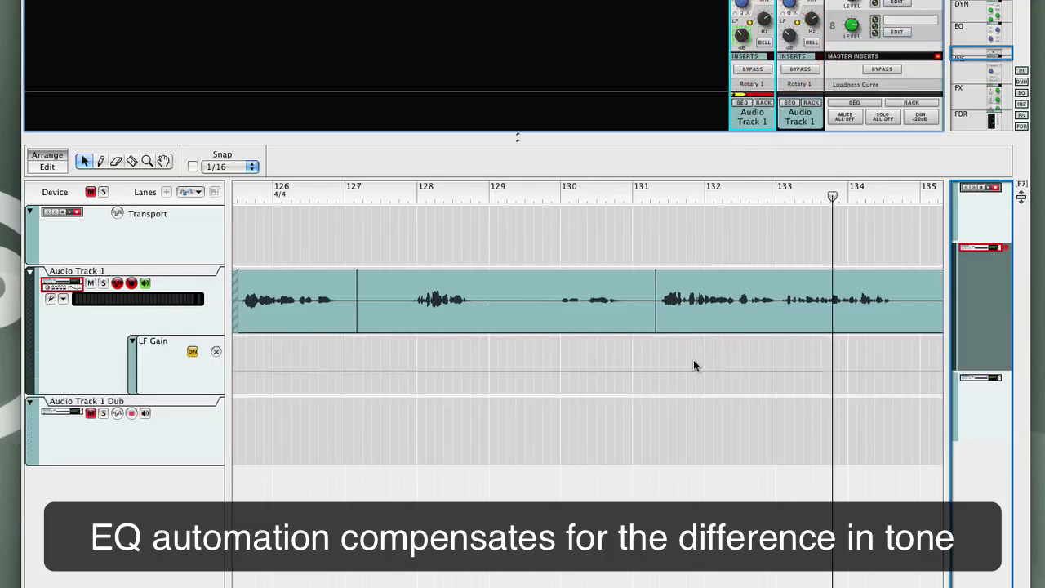
pyautogui.moveTo(658, 359); pyautogui.dragTo(936, 374)
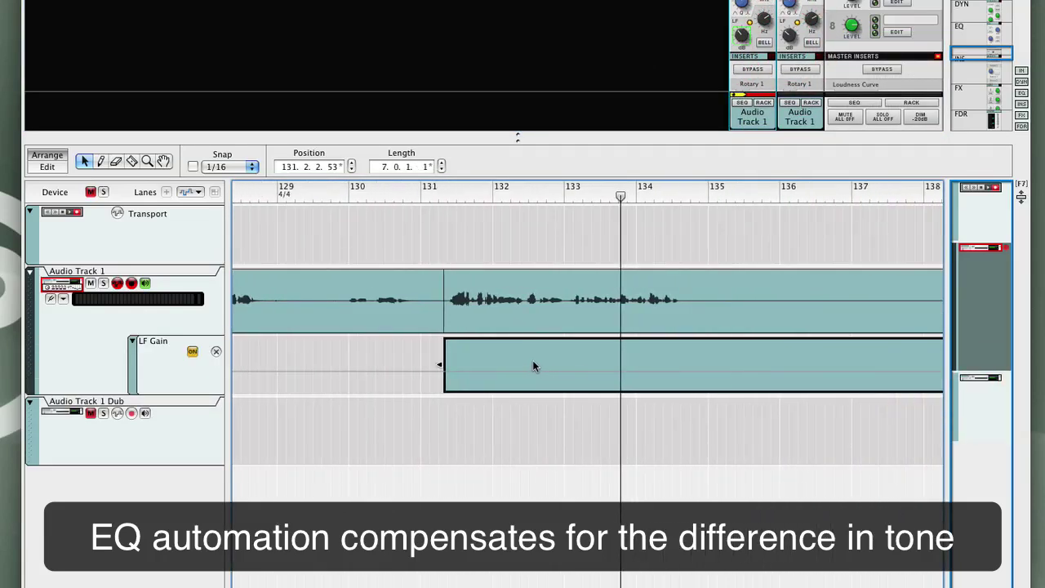
pyautogui.click(447, 361)
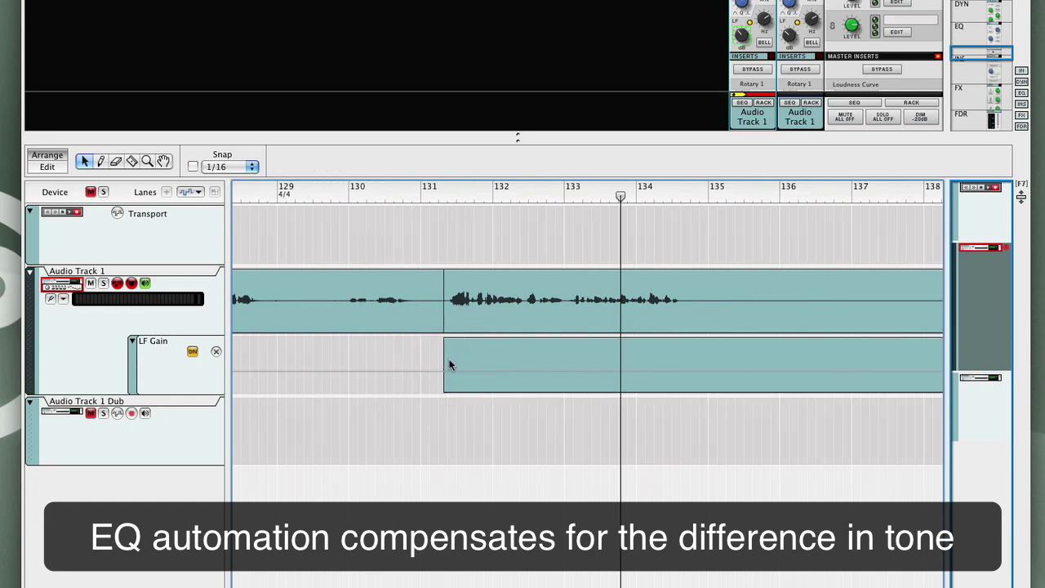
# - Set the LF Gain clip to a flat value of 23 and audition it from bar 131
pyautogui.doubleClick(449, 365)
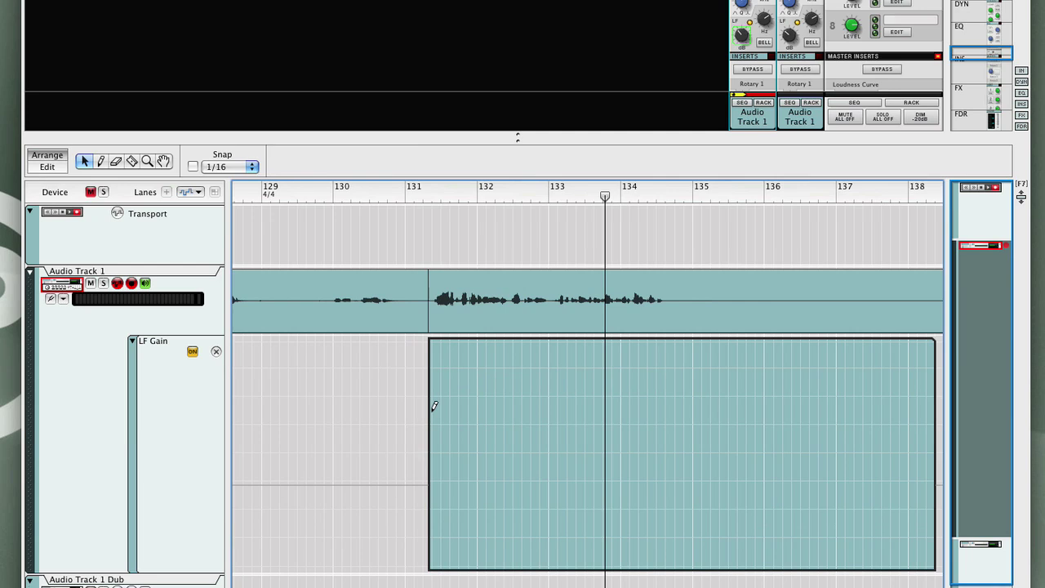
pyautogui.click(433, 411)
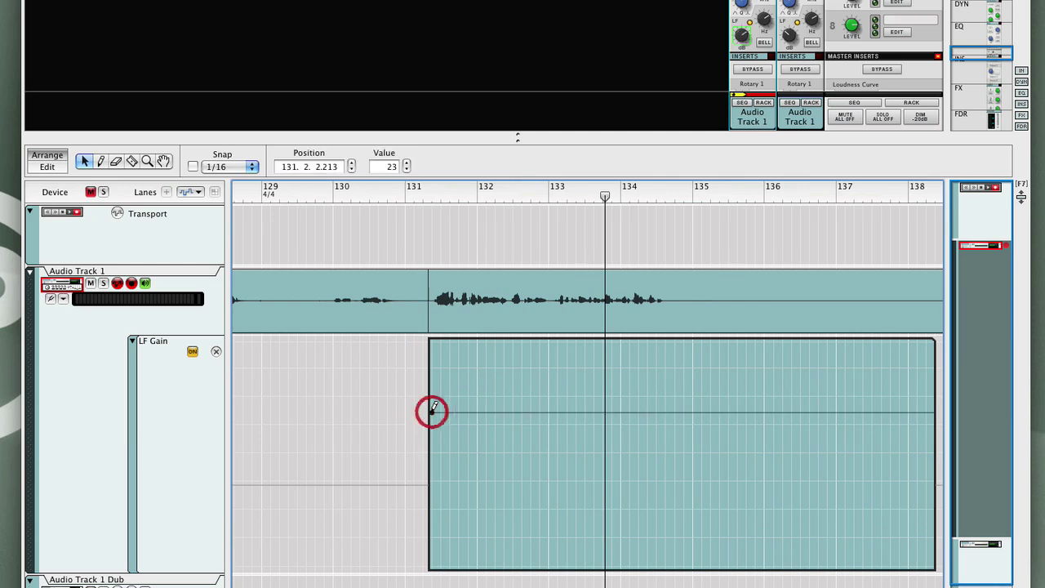
pyautogui.click(432, 194)
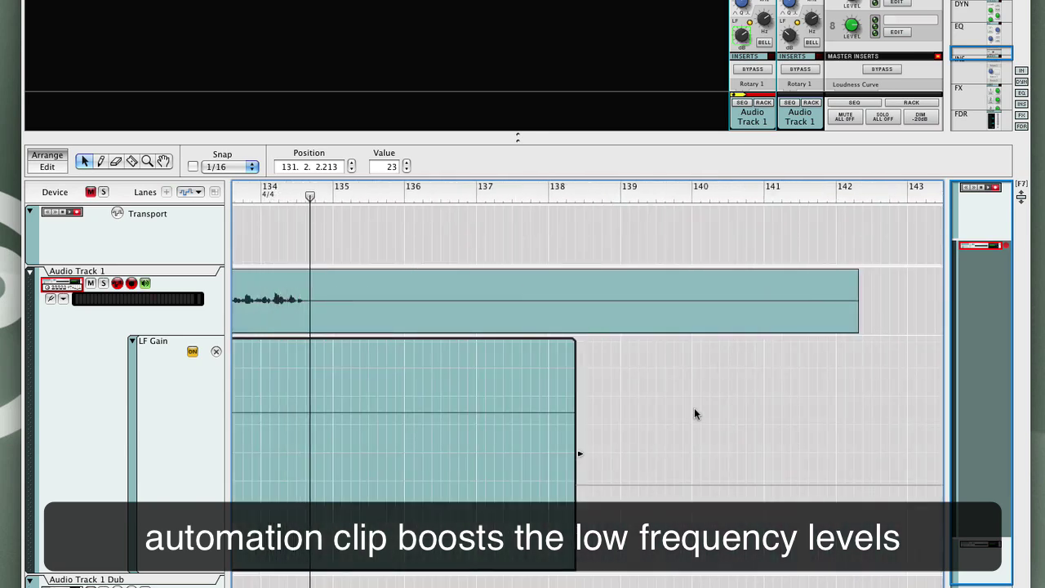
# - Audition the low-end boost from bars 128, 131 and 126, then close the clip editor
pyautogui.hscroll(-5, 698, 408)
pyautogui.click(398, 192)
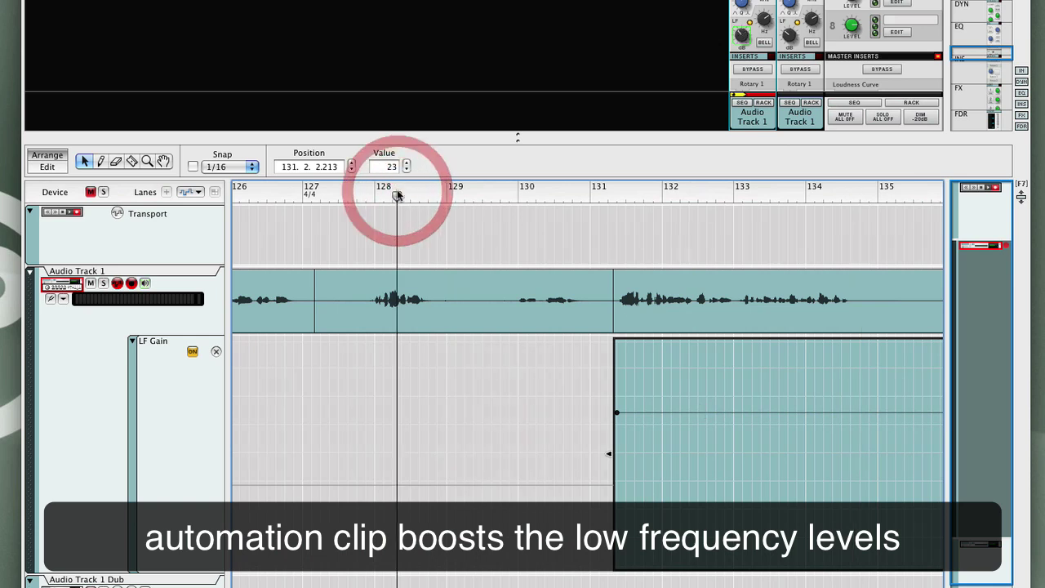
pyautogui.click(643, 197)
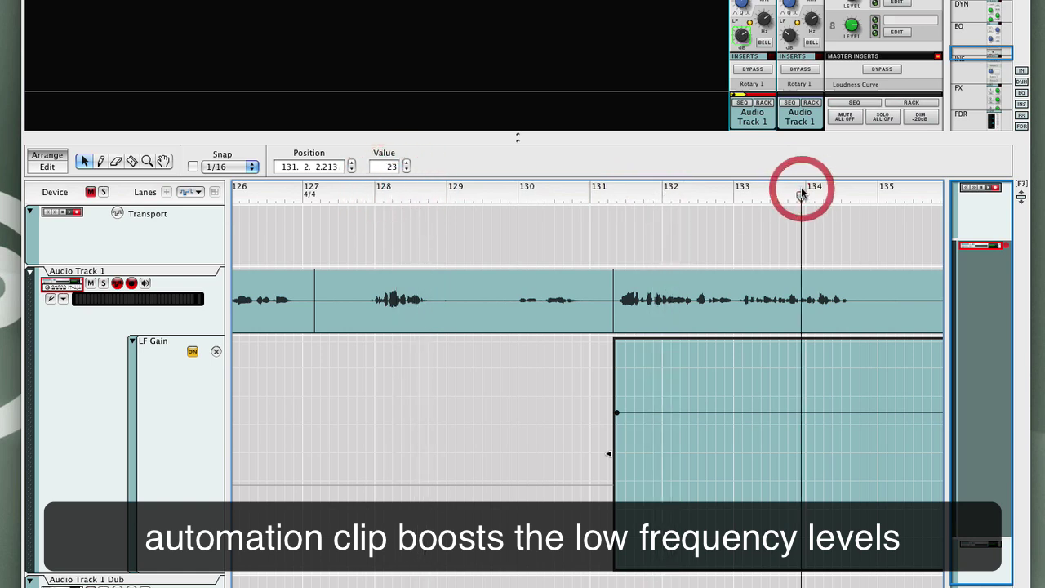
pyautogui.click(261, 197)
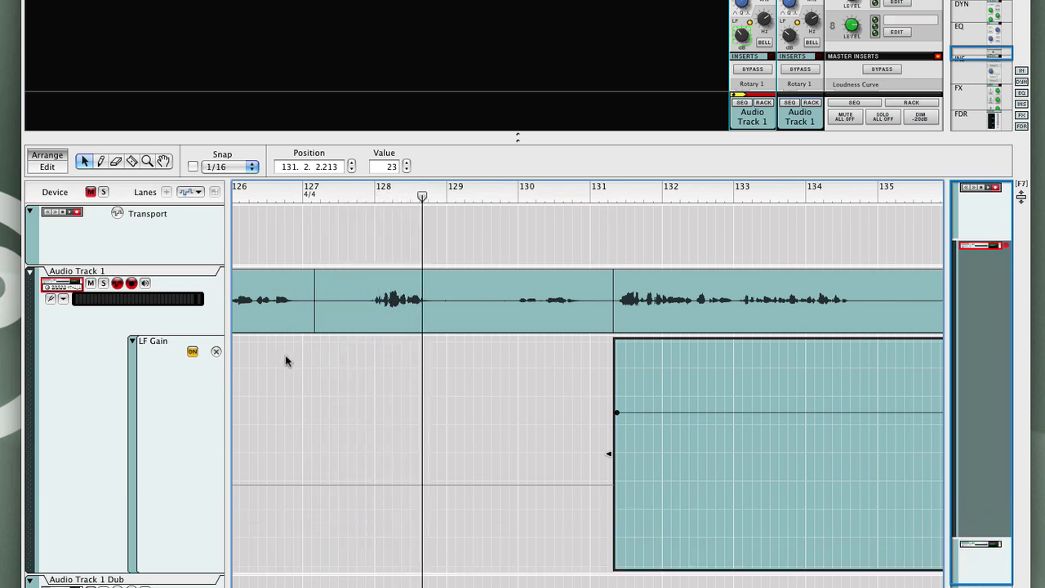
pyautogui.click(269, 355)
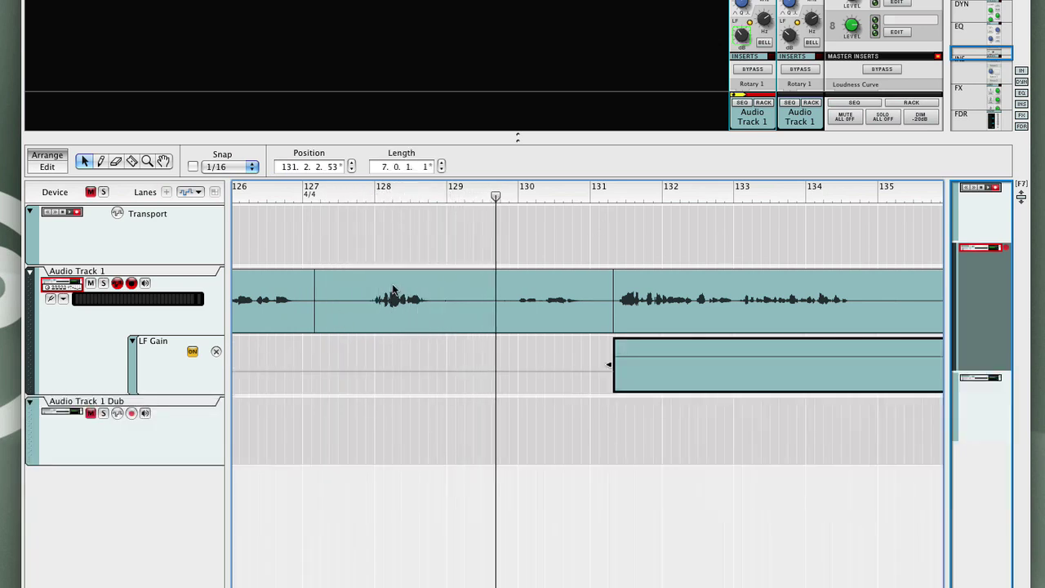